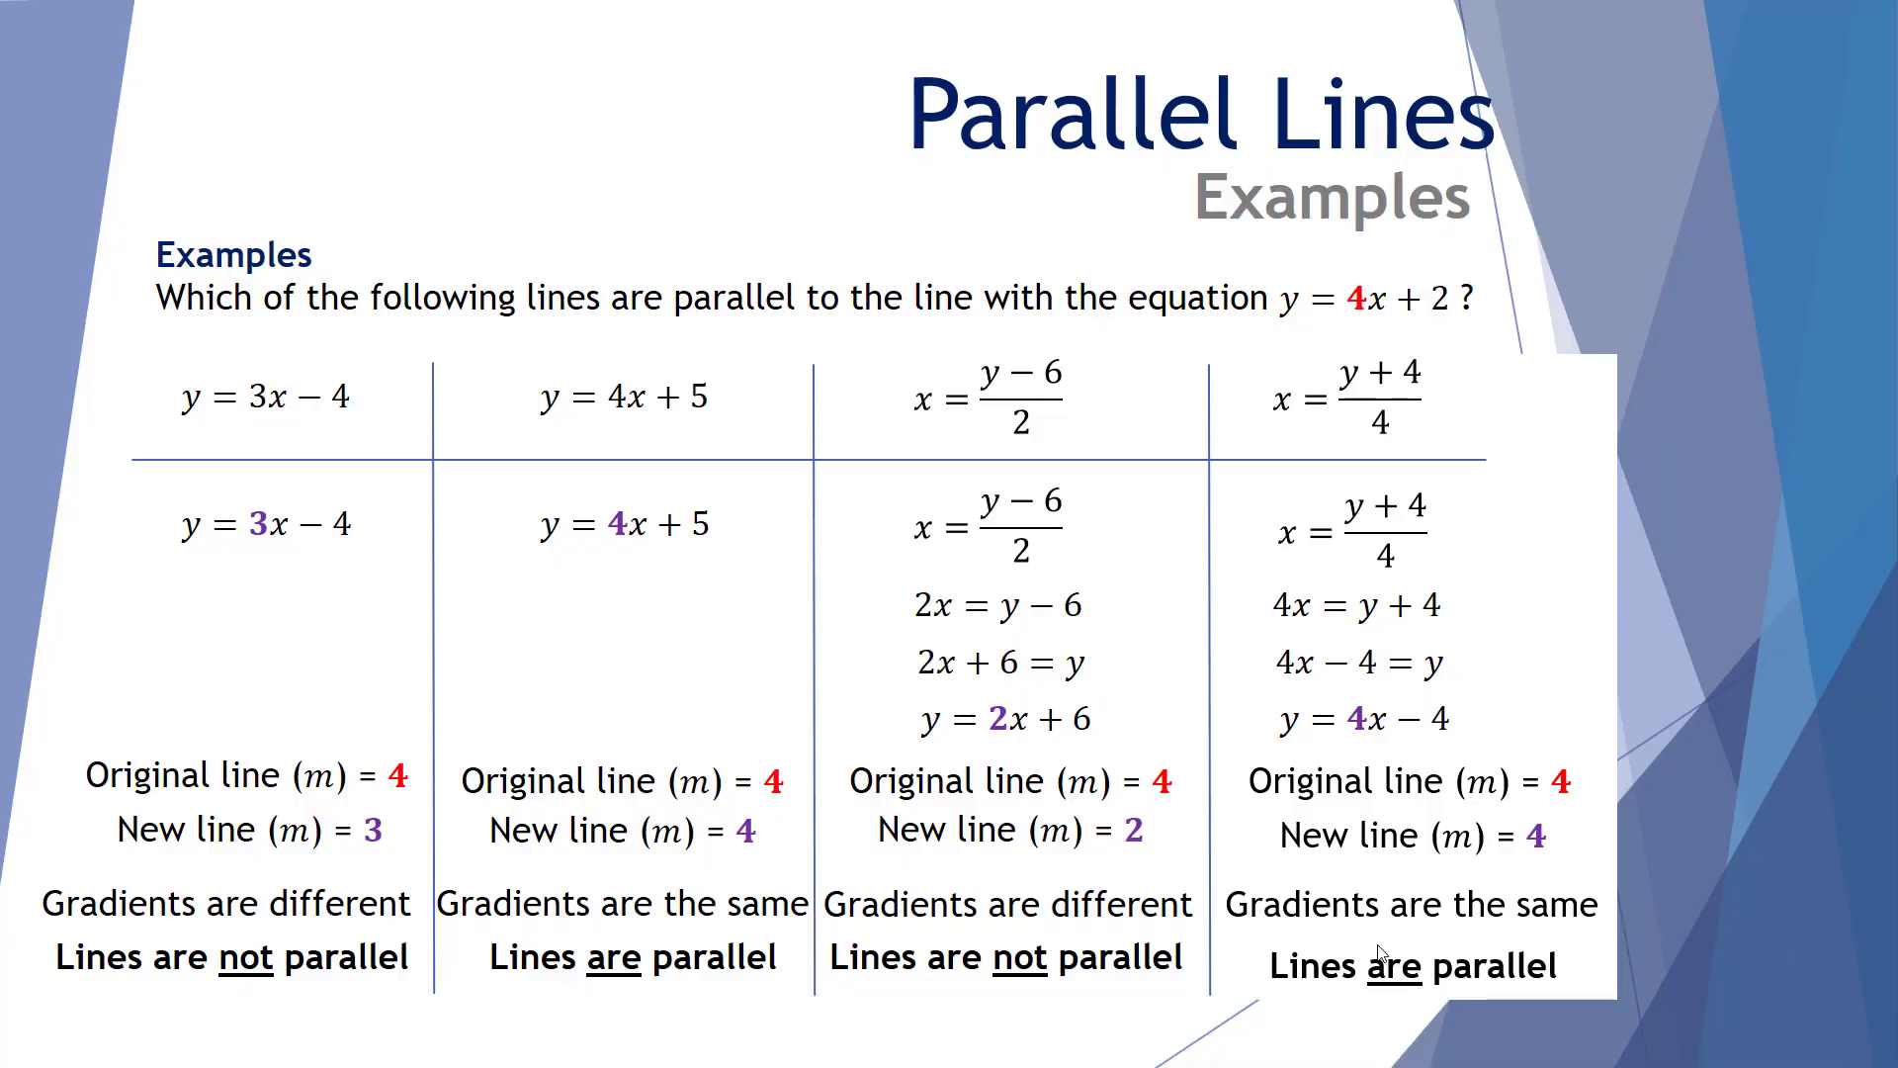
- Leave the Parallel Lines slideshow and switch to the Desmos graph of y=4x+2
{"action": "key", "text": "alt+Tab"}
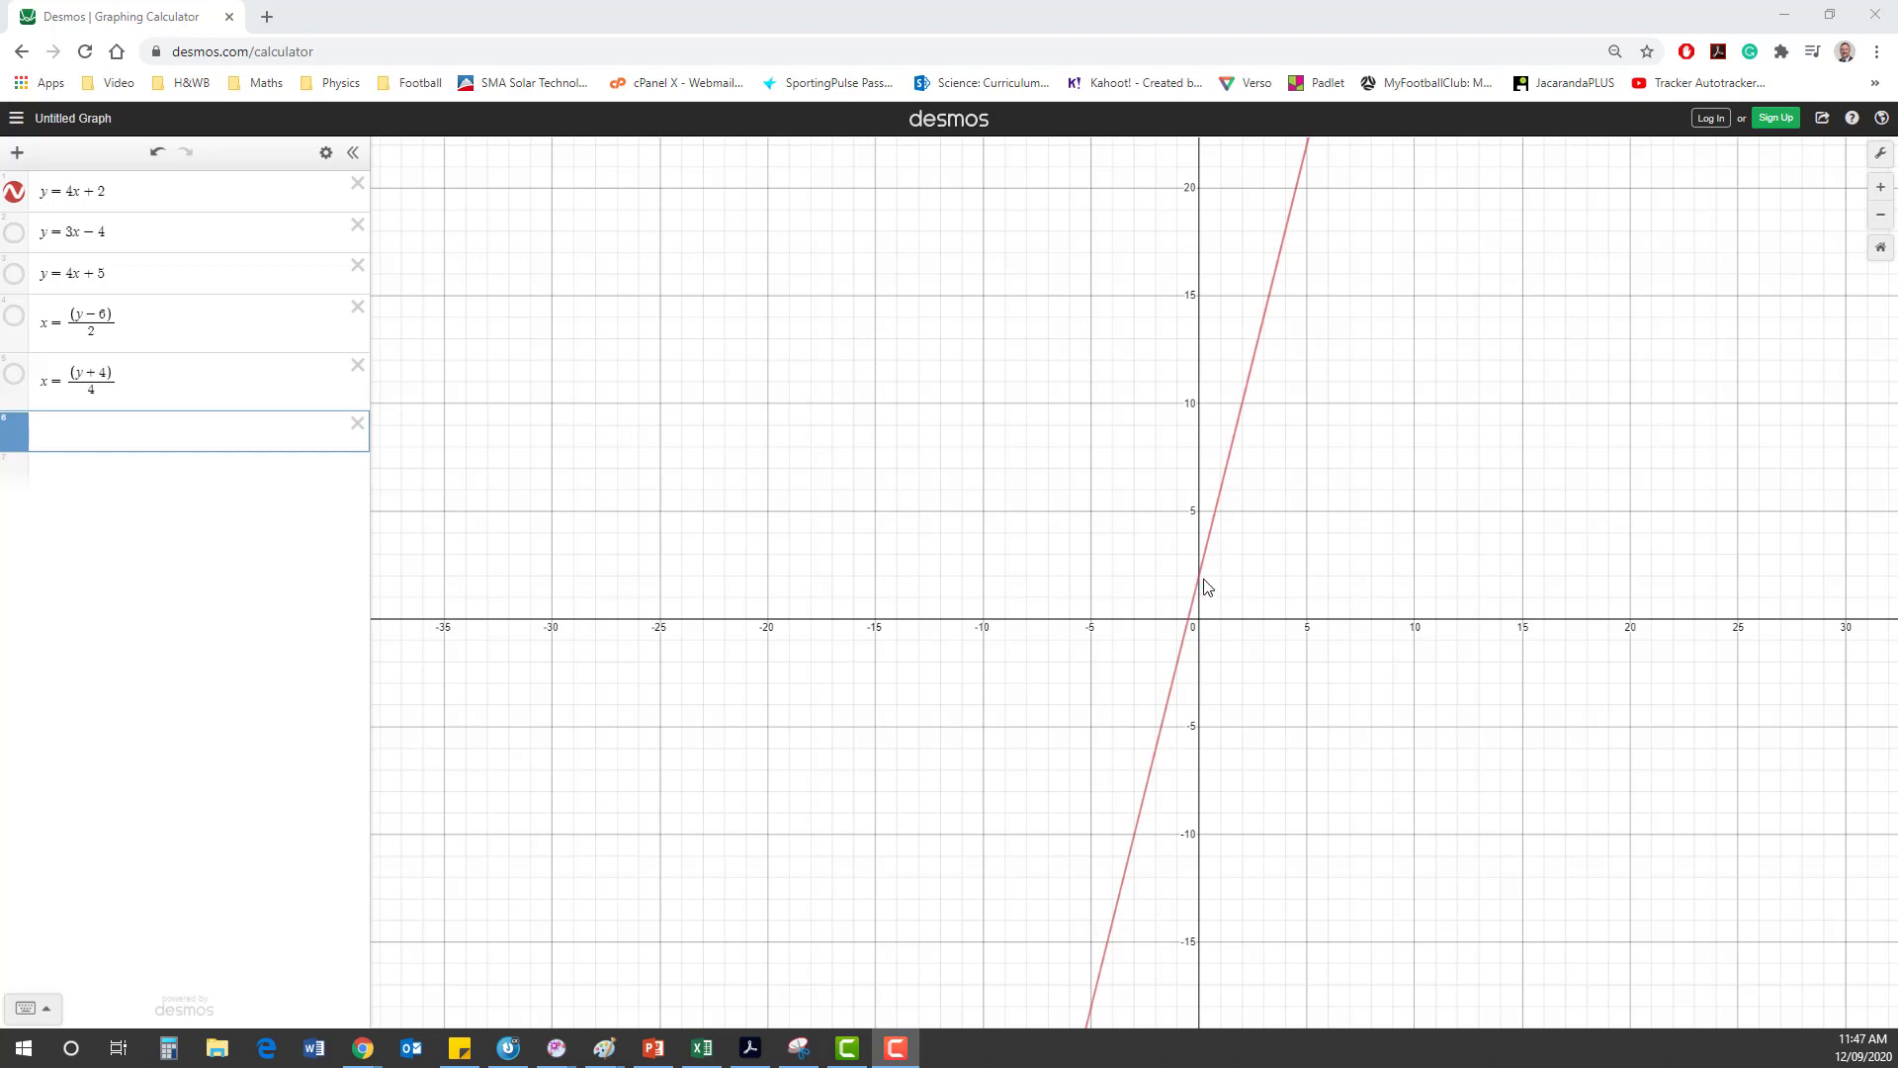
{"action": "left_click", "coordinate": [14, 233]}
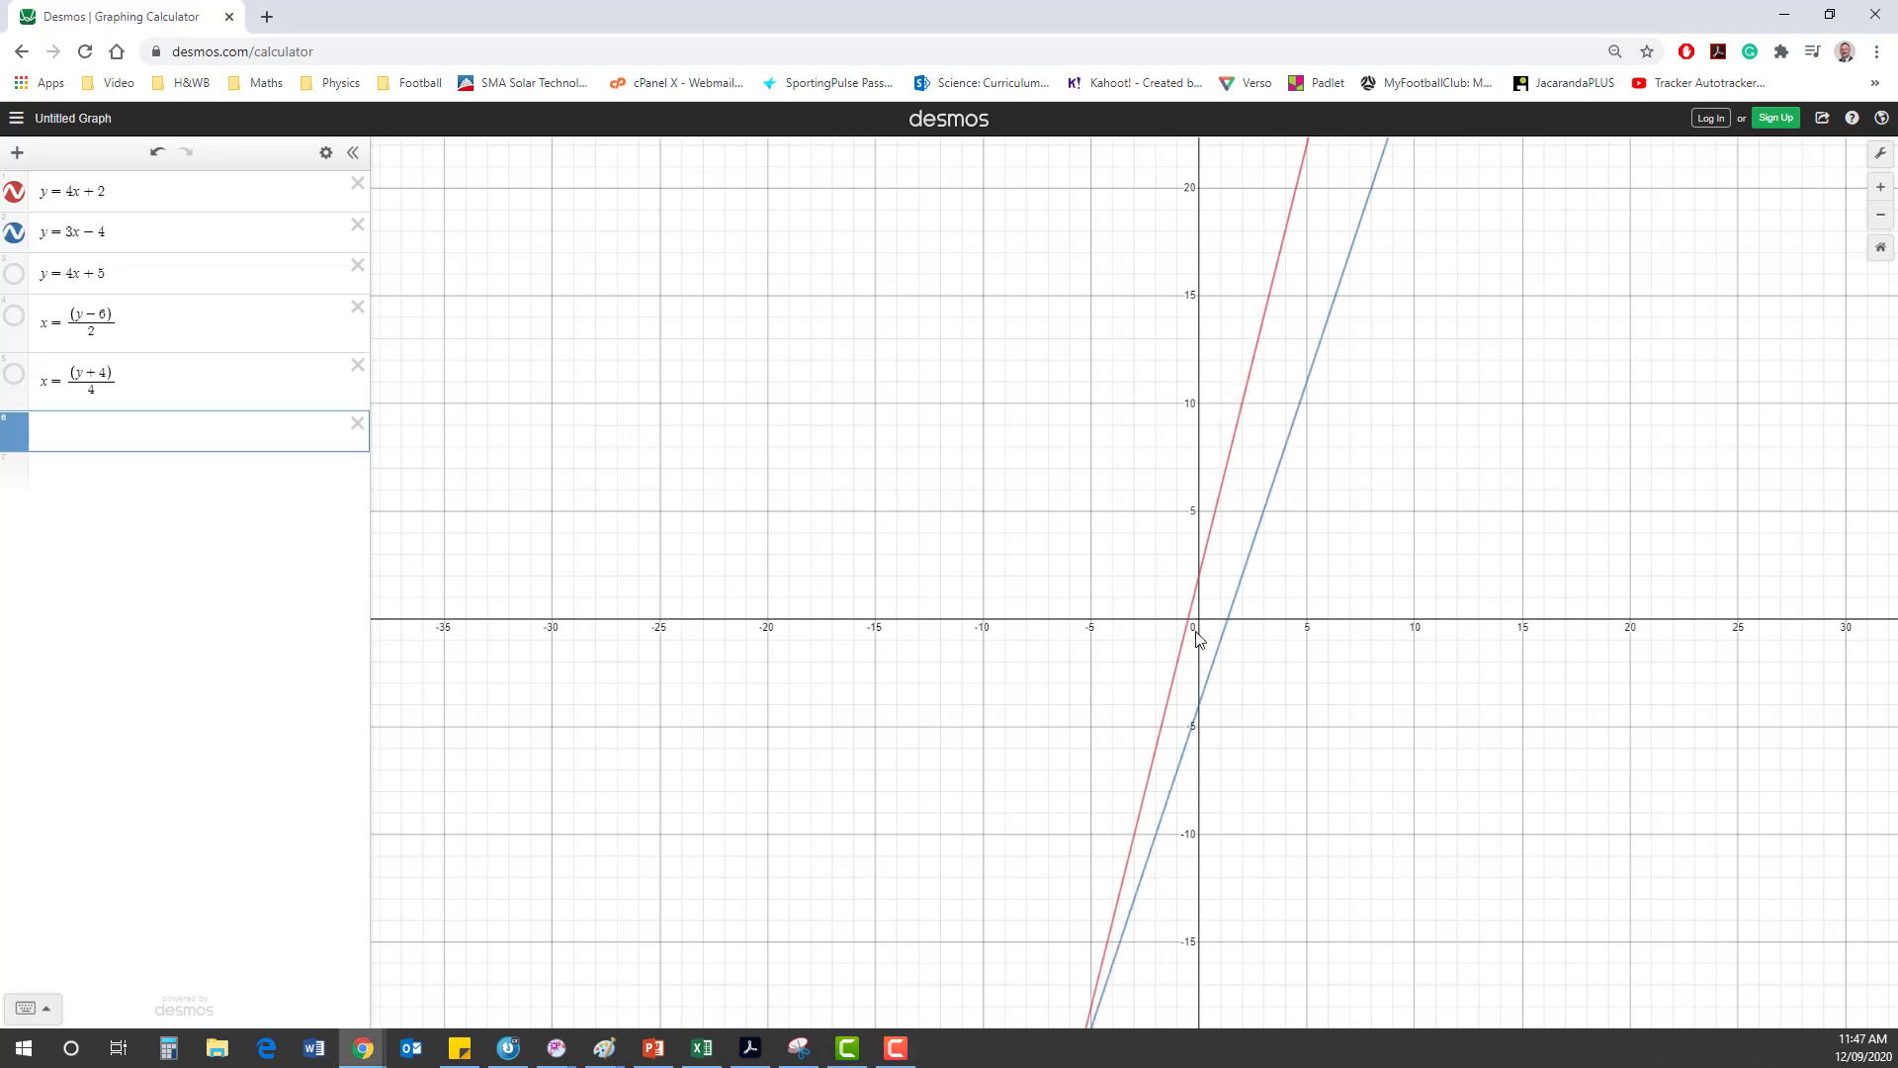
{"action": "left_click", "coordinate": [1881, 217]}
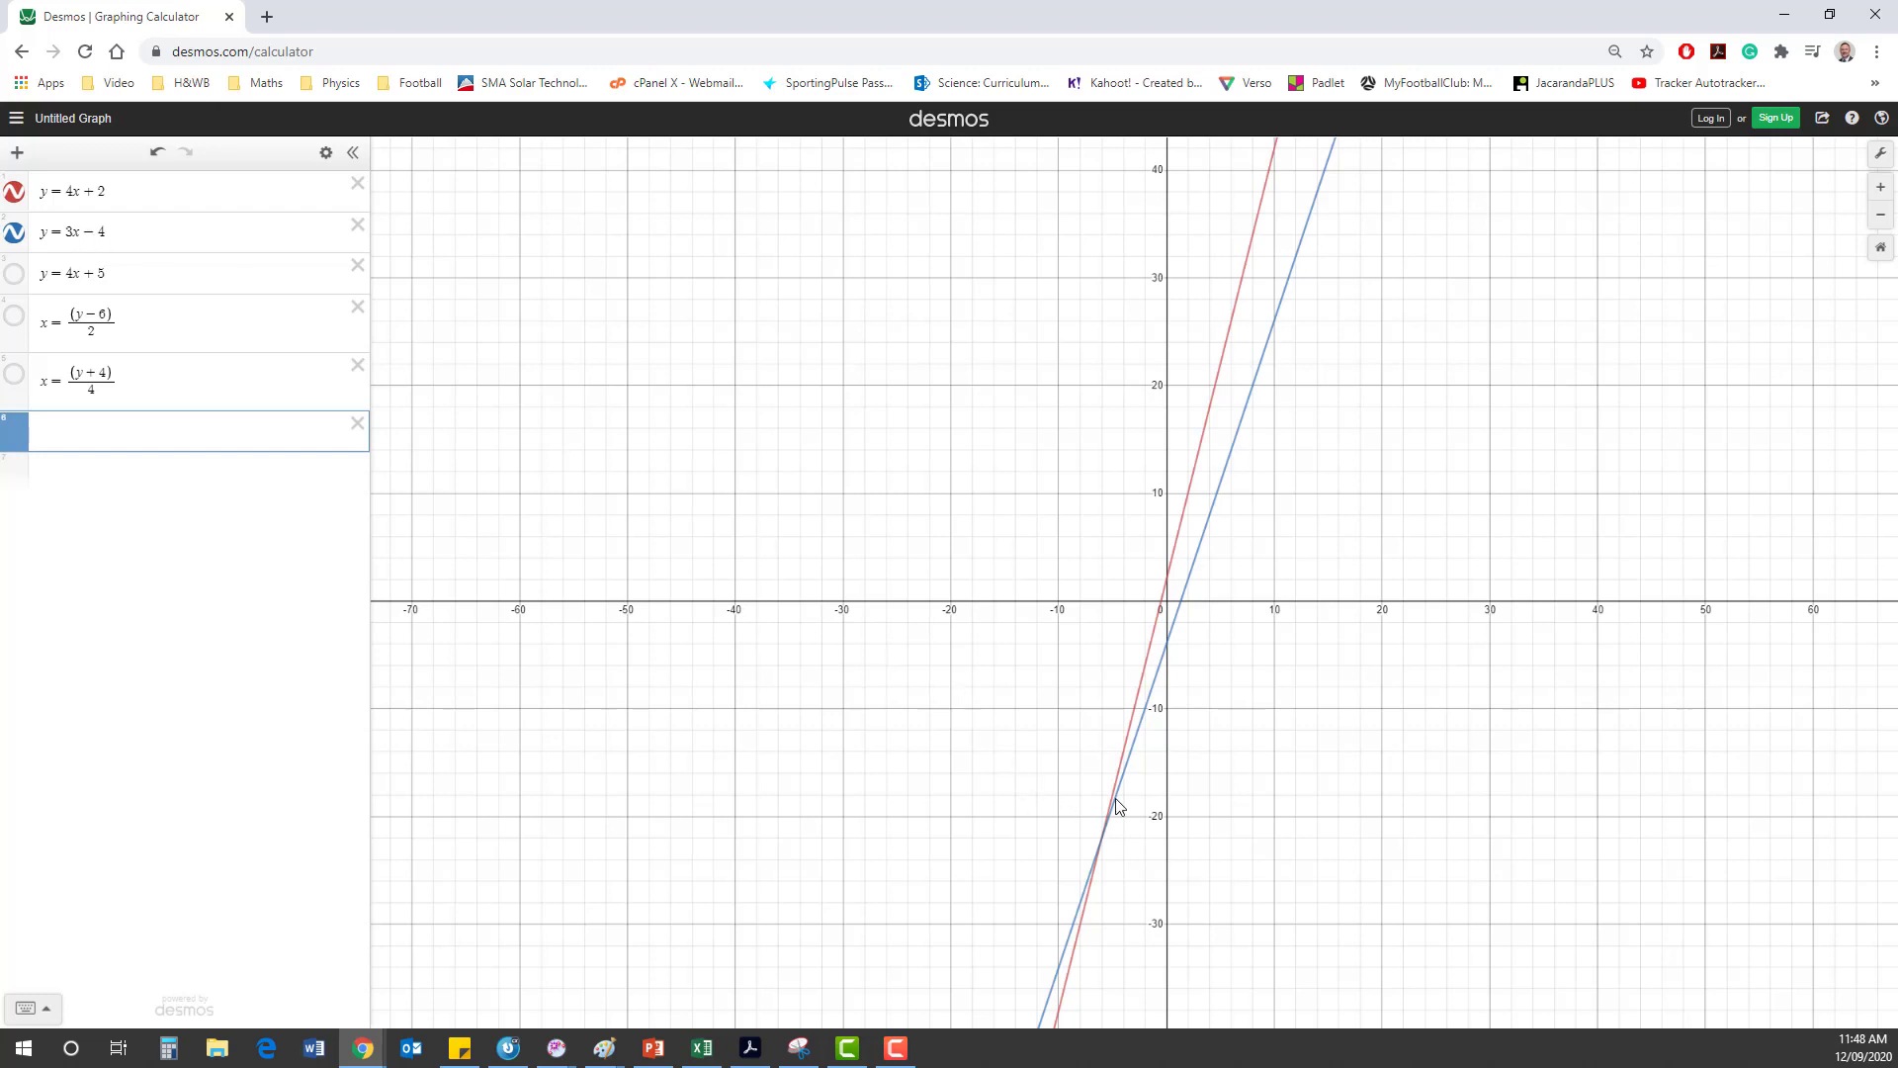
{"action": "left_click", "coordinate": [14, 232]}
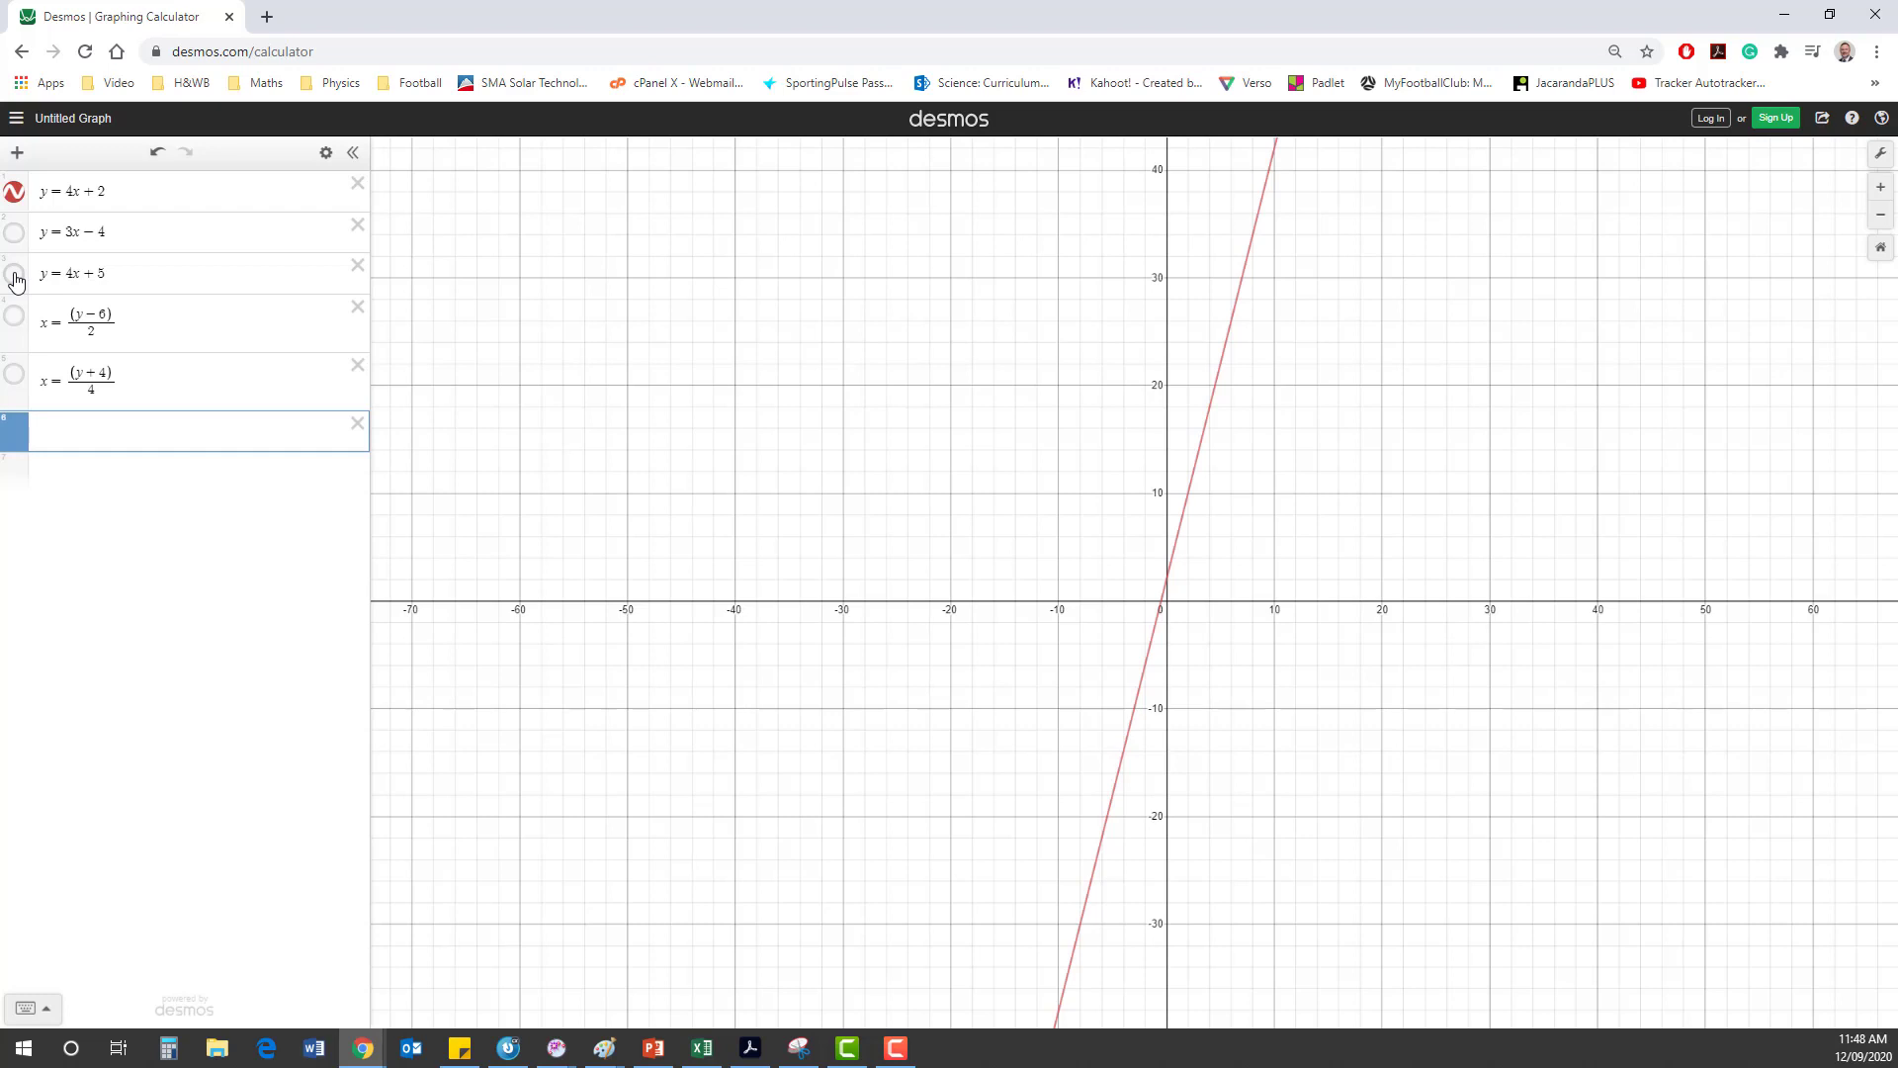
{"action": "left_click", "coordinate": [15, 279]}
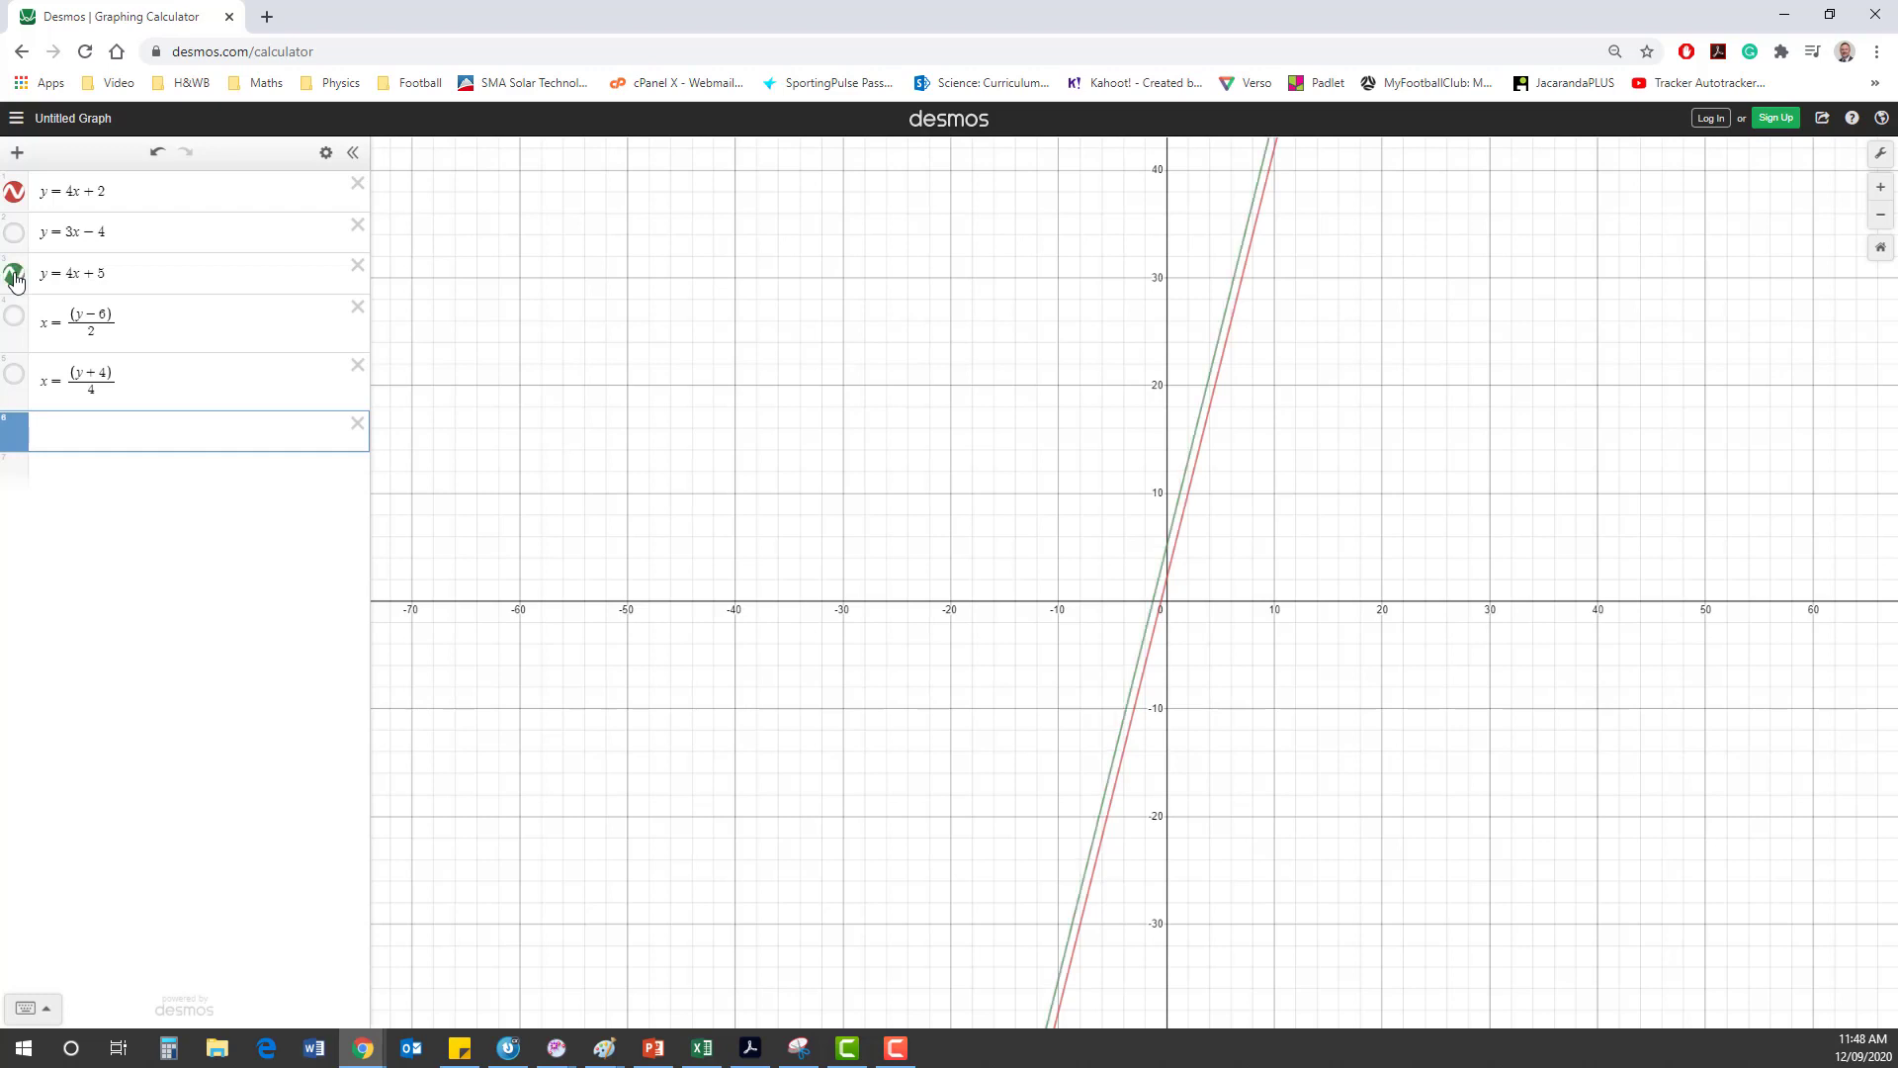
{"action": "left_click", "coordinate": [1882, 189]}
{"action": "left_click", "coordinate": [1882, 189]}
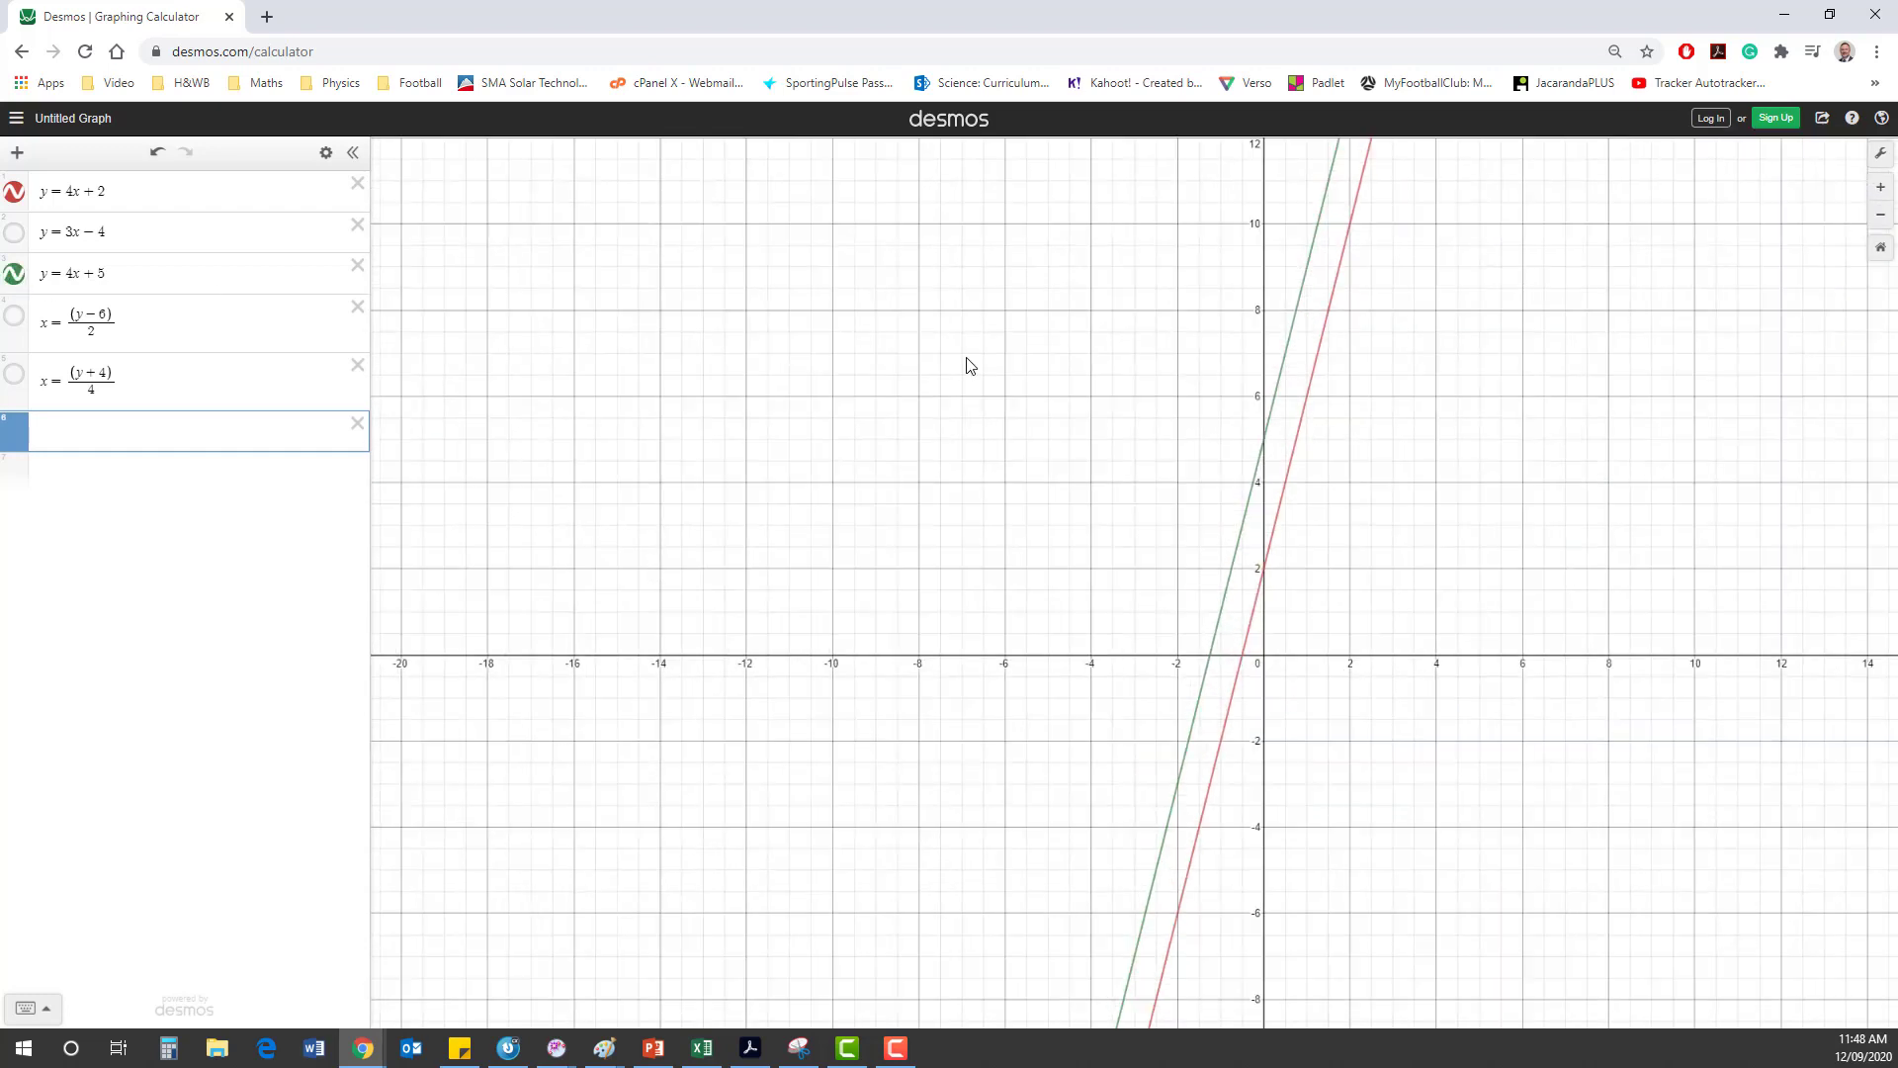
{"action": "left_click", "coordinate": [1882, 215]}
{"action": "left_click", "coordinate": [1882, 215]}
{"action": "left_click", "coordinate": [1885, 221]}
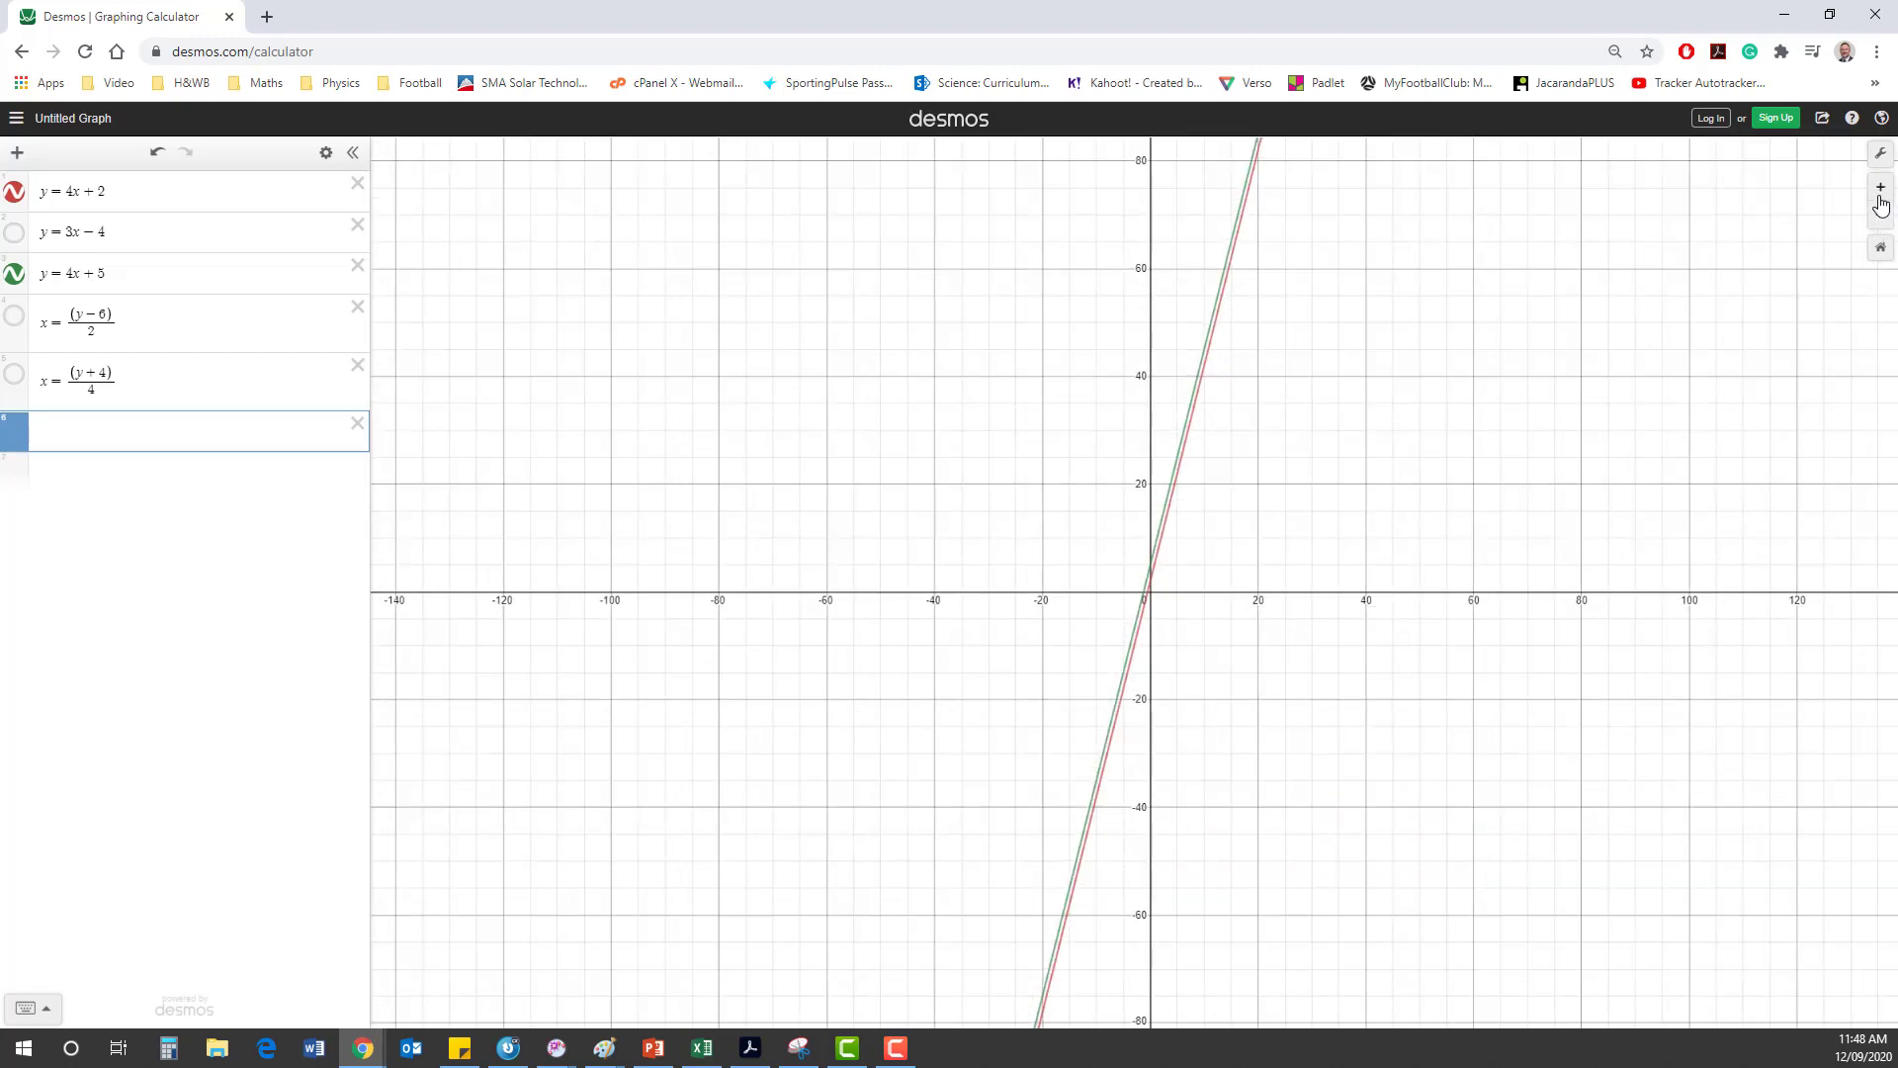
{"action": "left_click", "coordinate": [1882, 189]}
{"action": "left_click", "coordinate": [1881, 189]}
{"action": "left_click", "coordinate": [1881, 189]}
{"action": "left_click", "coordinate": [14, 273]}
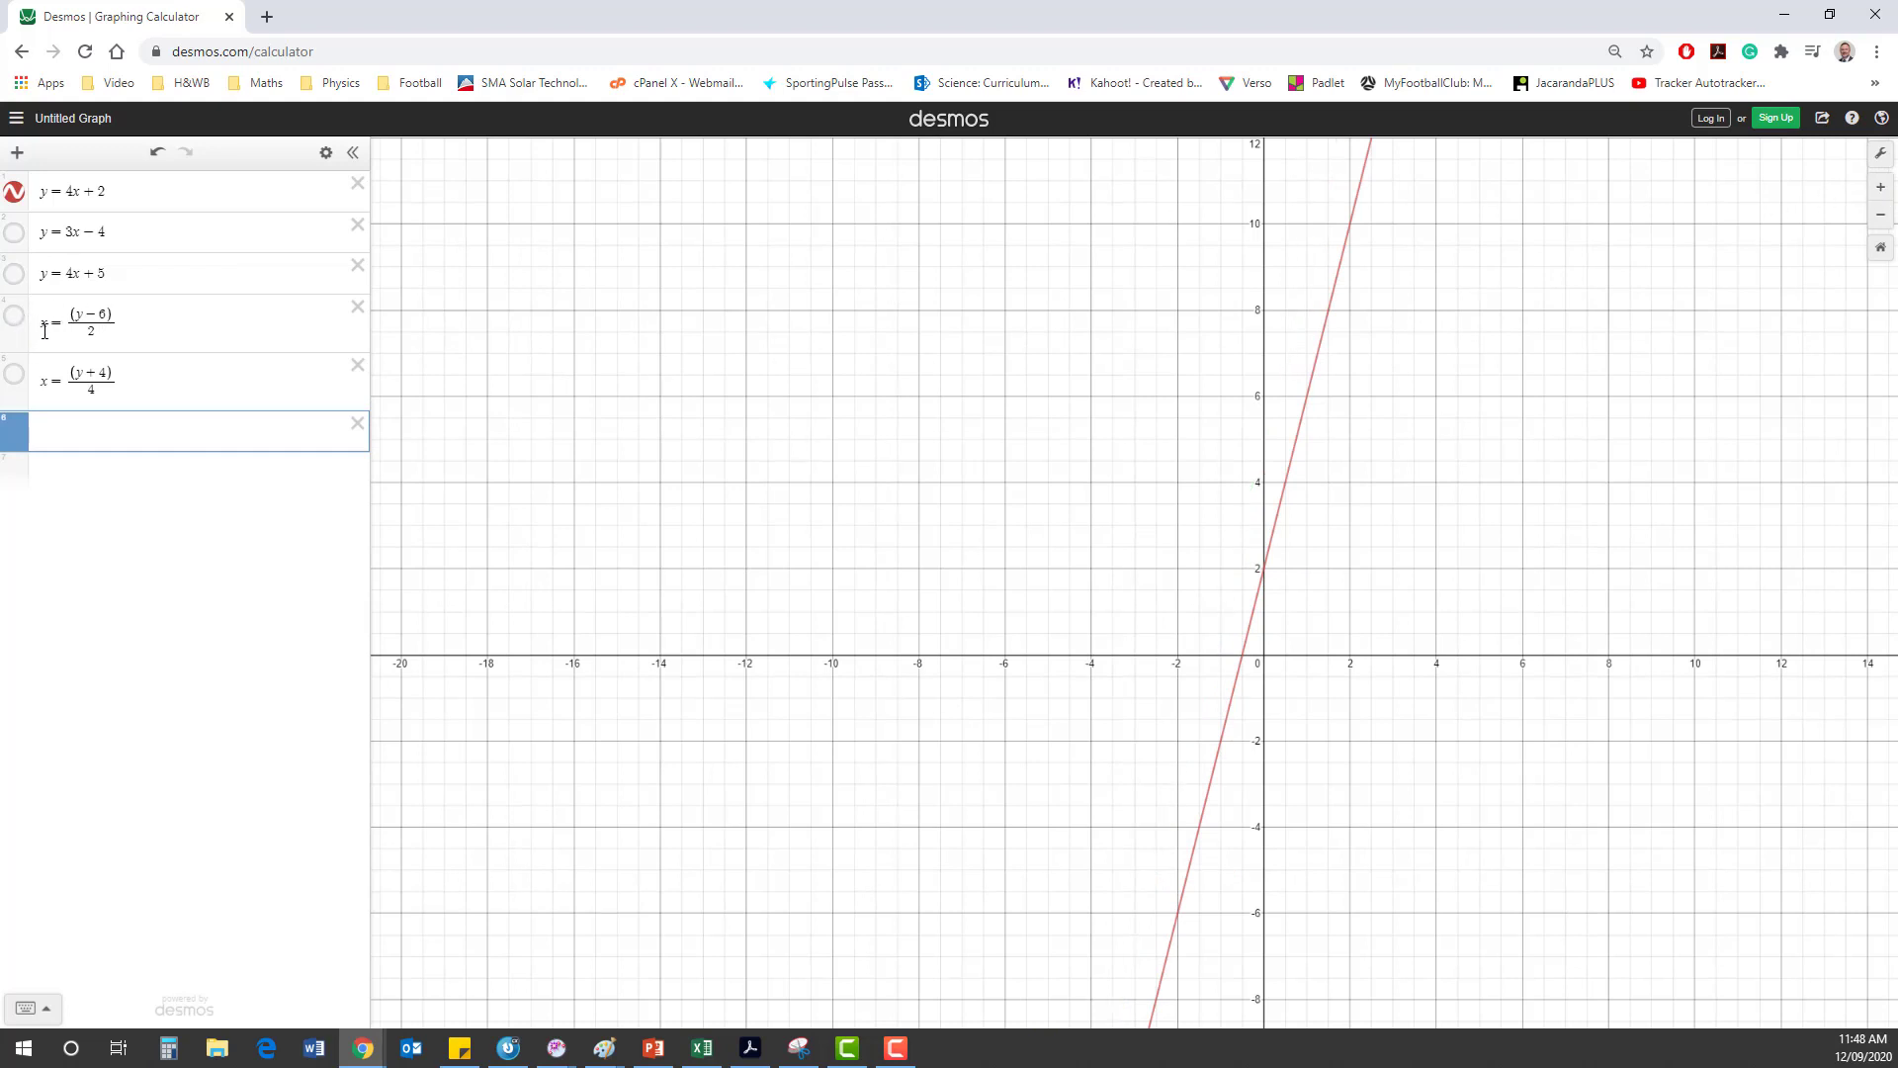
- Show then hide x=(y−6)/2, and plot x=(y+4)/4 beside y=4x+2
{"action": "left_click", "coordinate": [14, 316]}
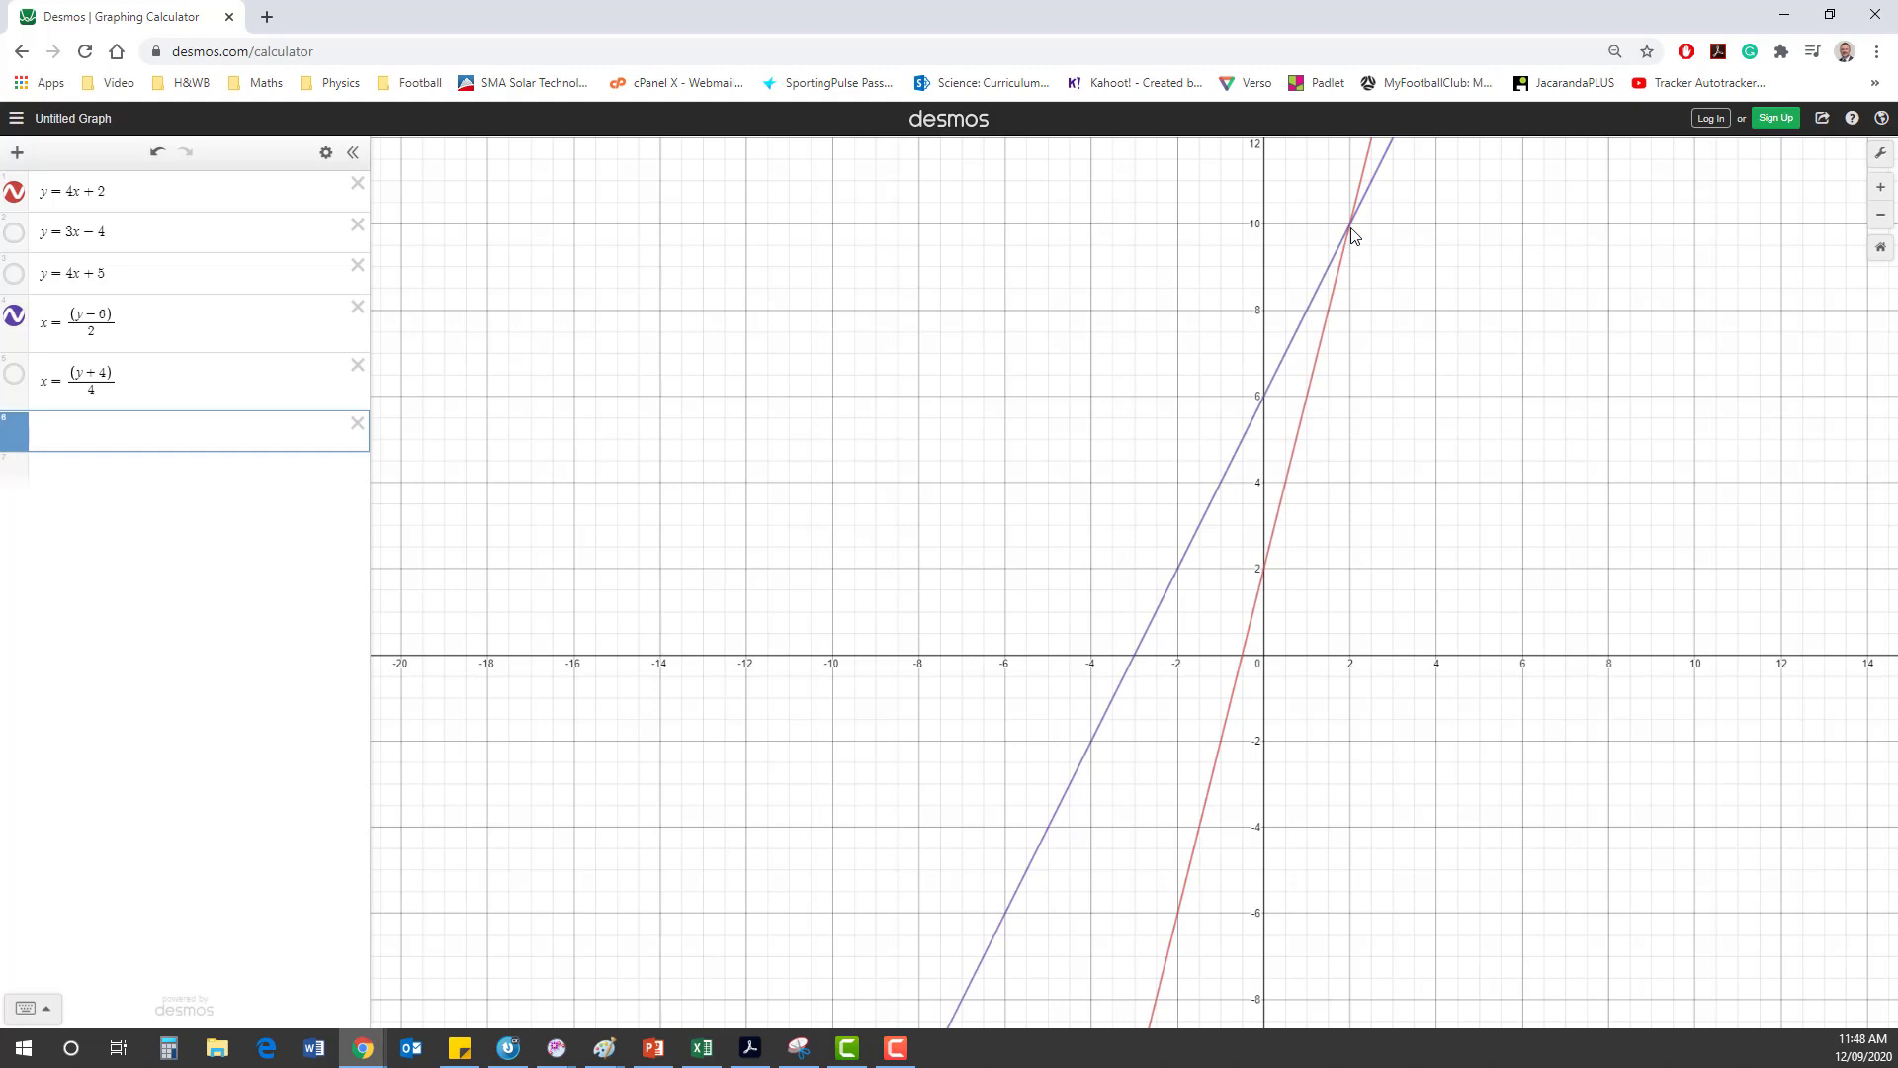
{"action": "left_click", "coordinate": [14, 315]}
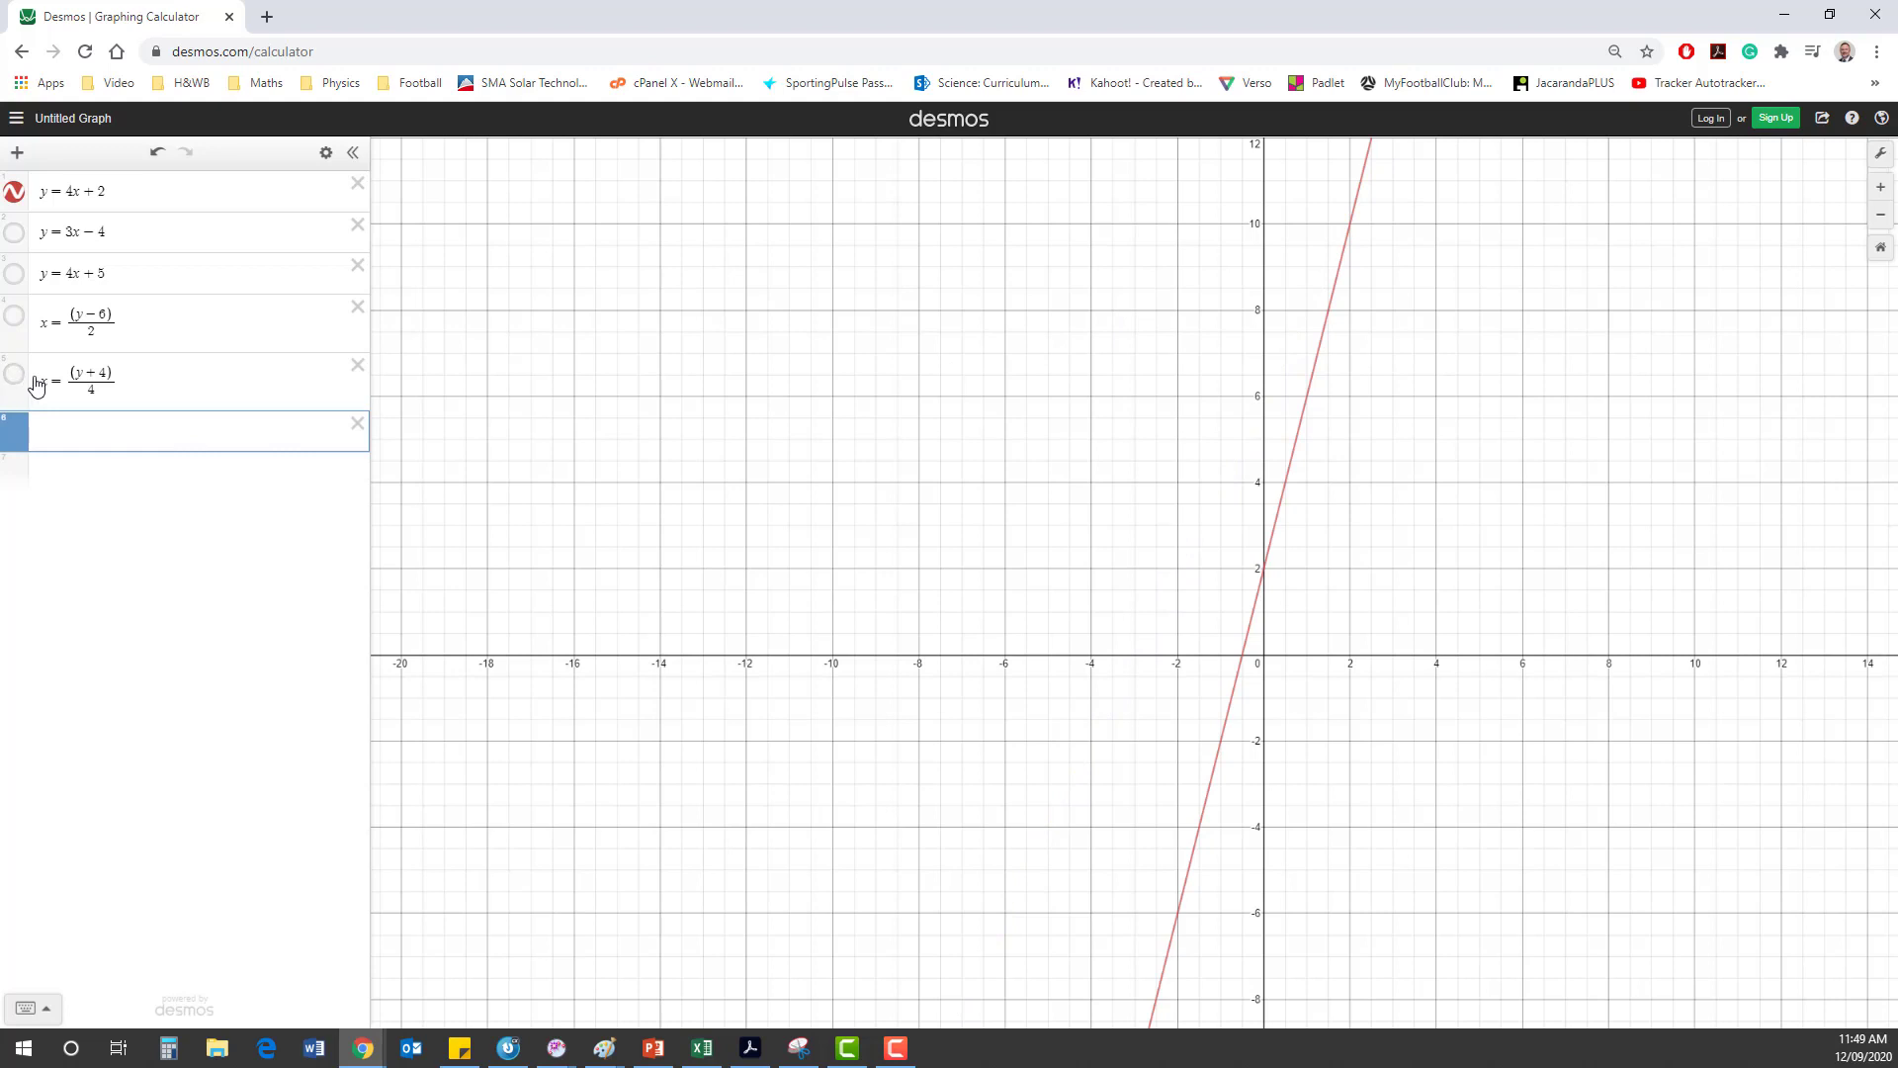
{"action": "left_click", "coordinate": [13, 374]}
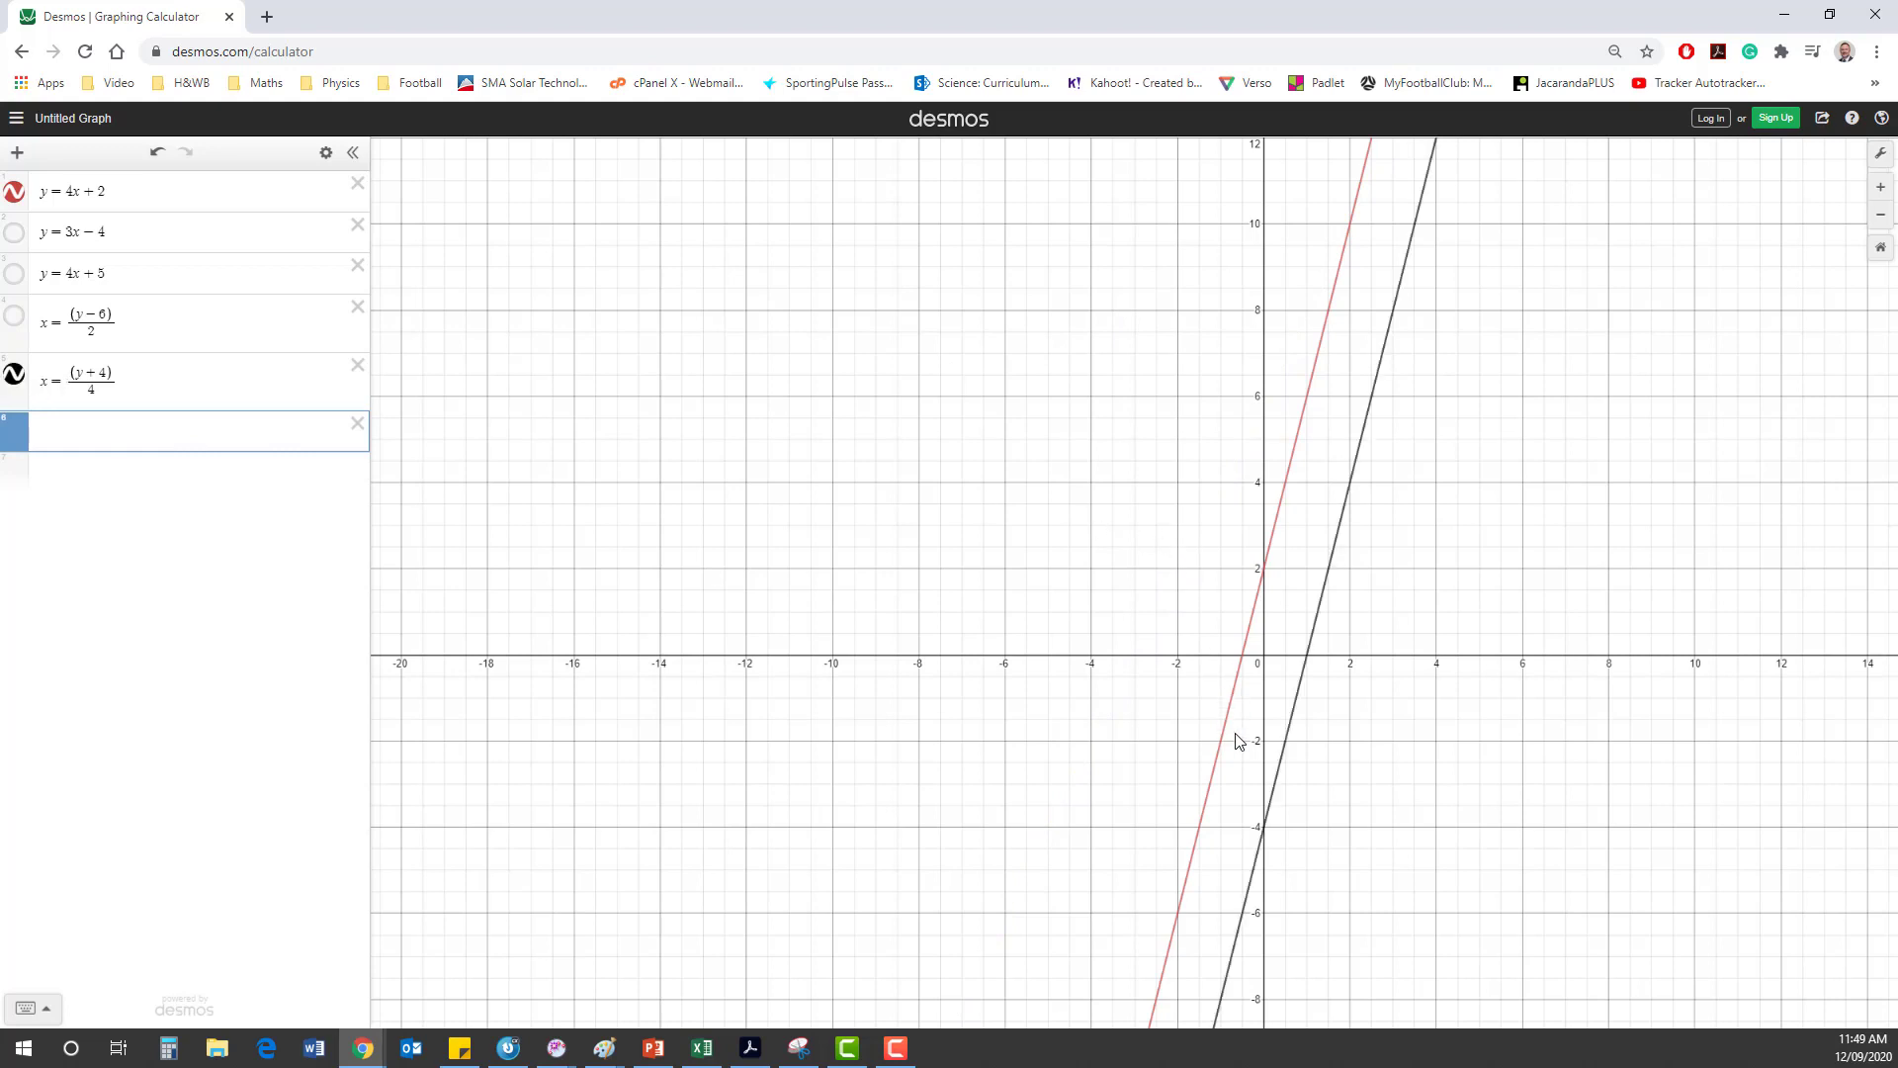
- Zoom far out to confirm the lines never meet, reset the view, and return to the slideshow
{"action": "left_click", "coordinate": [1882, 214]}
{"action": "left_click", "coordinate": [1882, 214]}
{"action": "left_click", "coordinate": [1881, 215]}
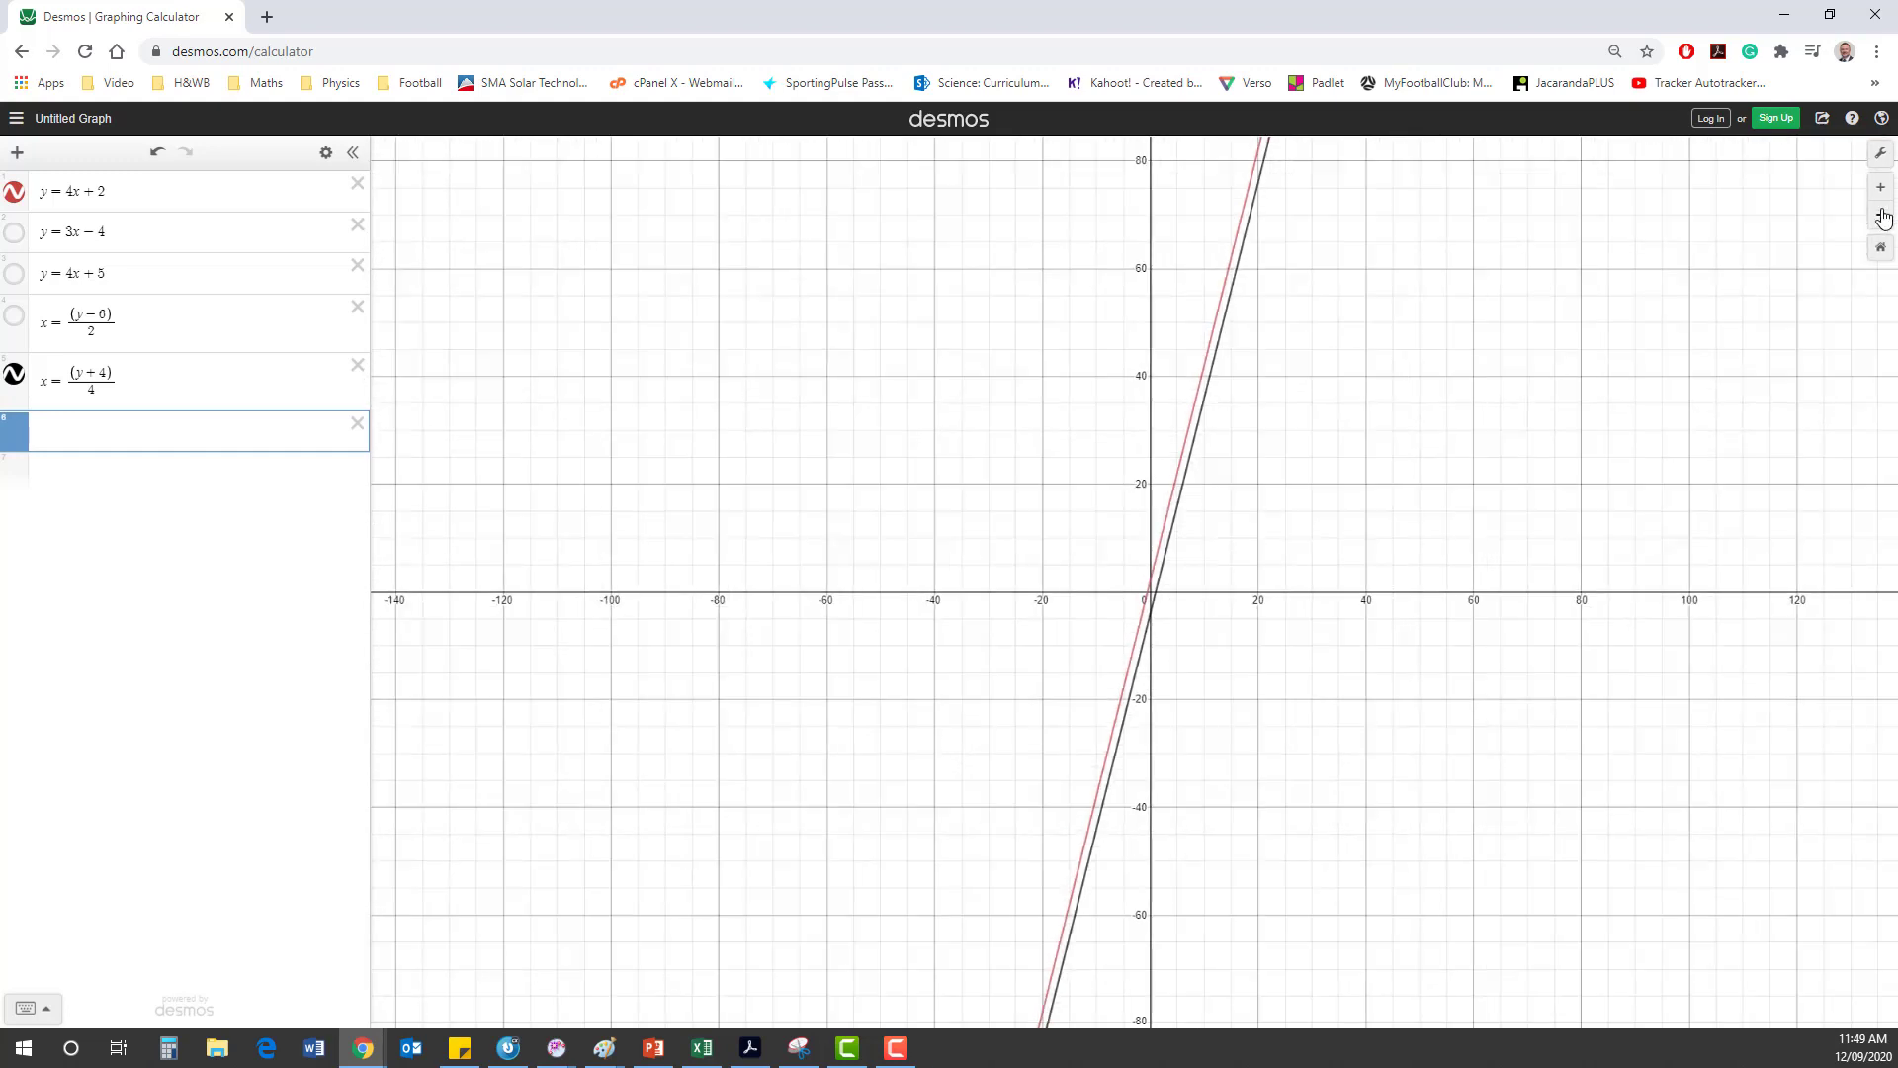
{"action": "left_click", "coordinate": [1882, 215]}
{"action": "left_click", "coordinate": [1881, 247]}
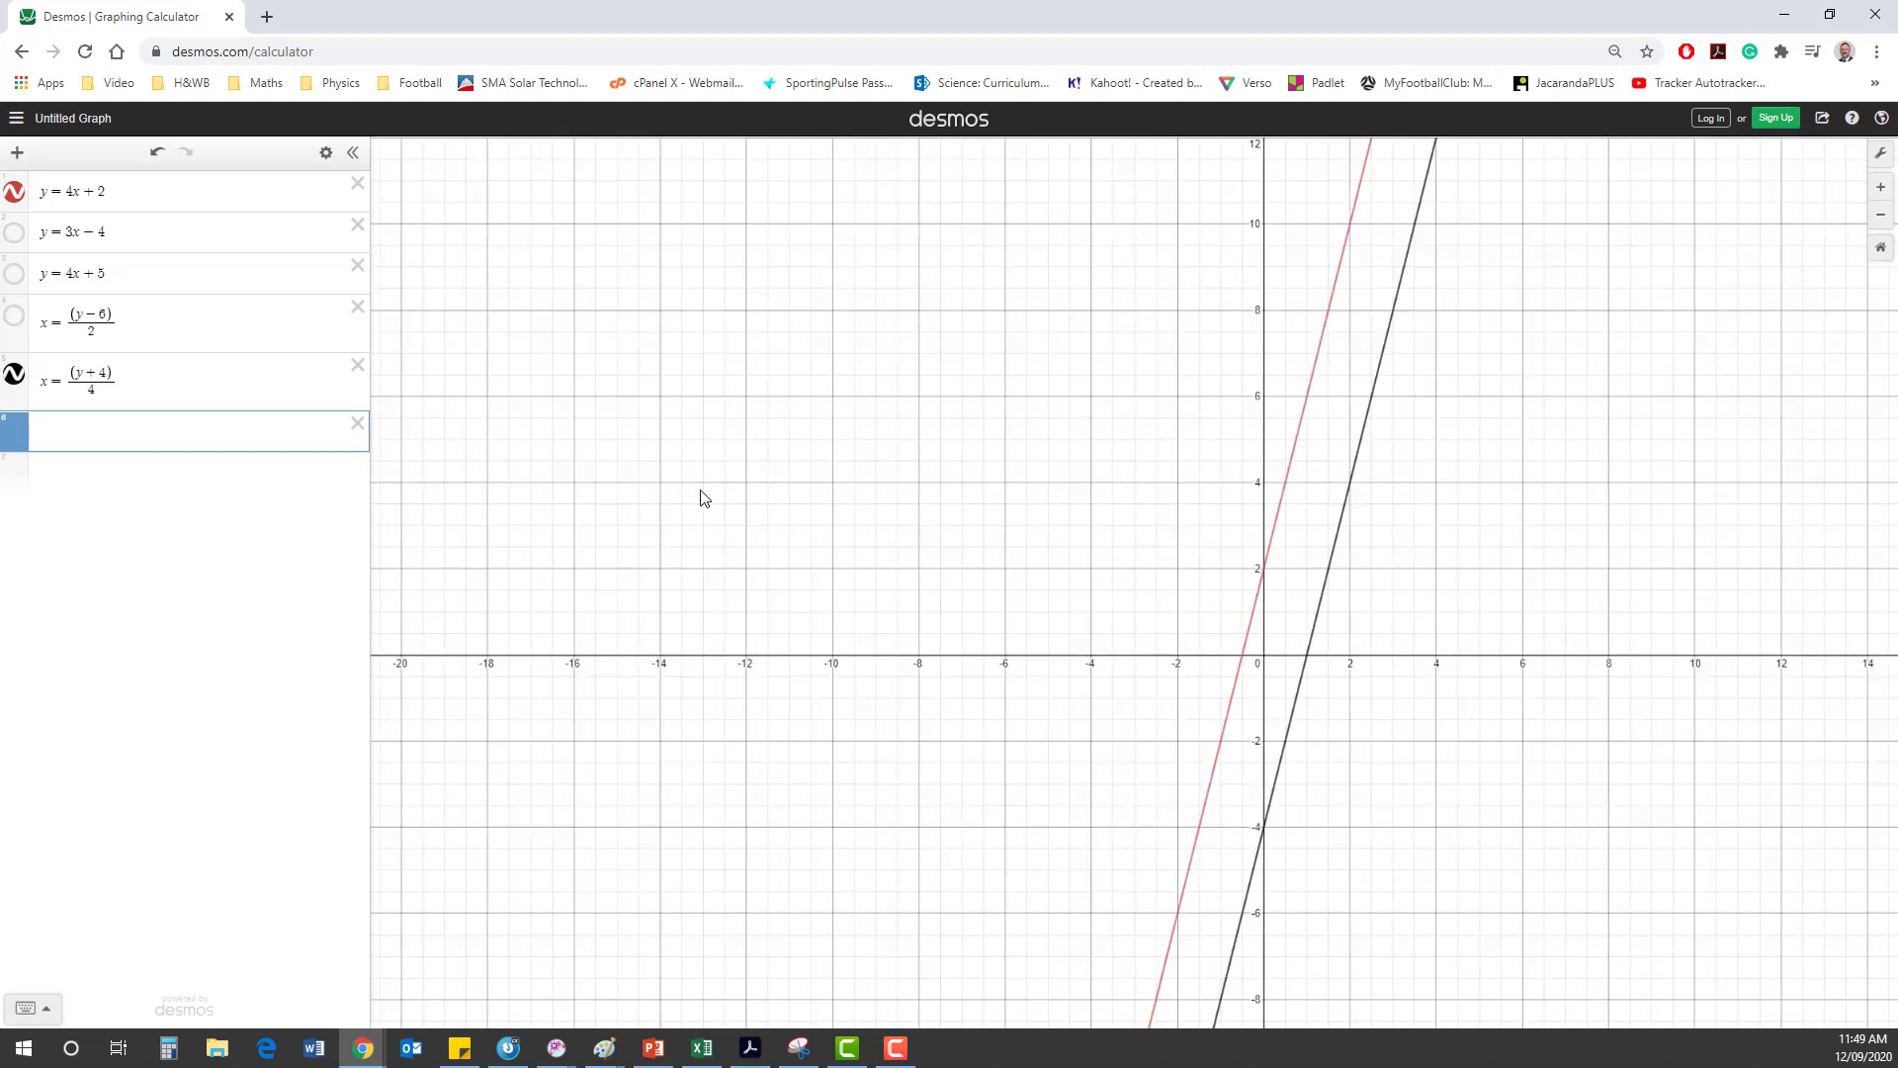
{"action": "key", "text": "alt+Tab"}
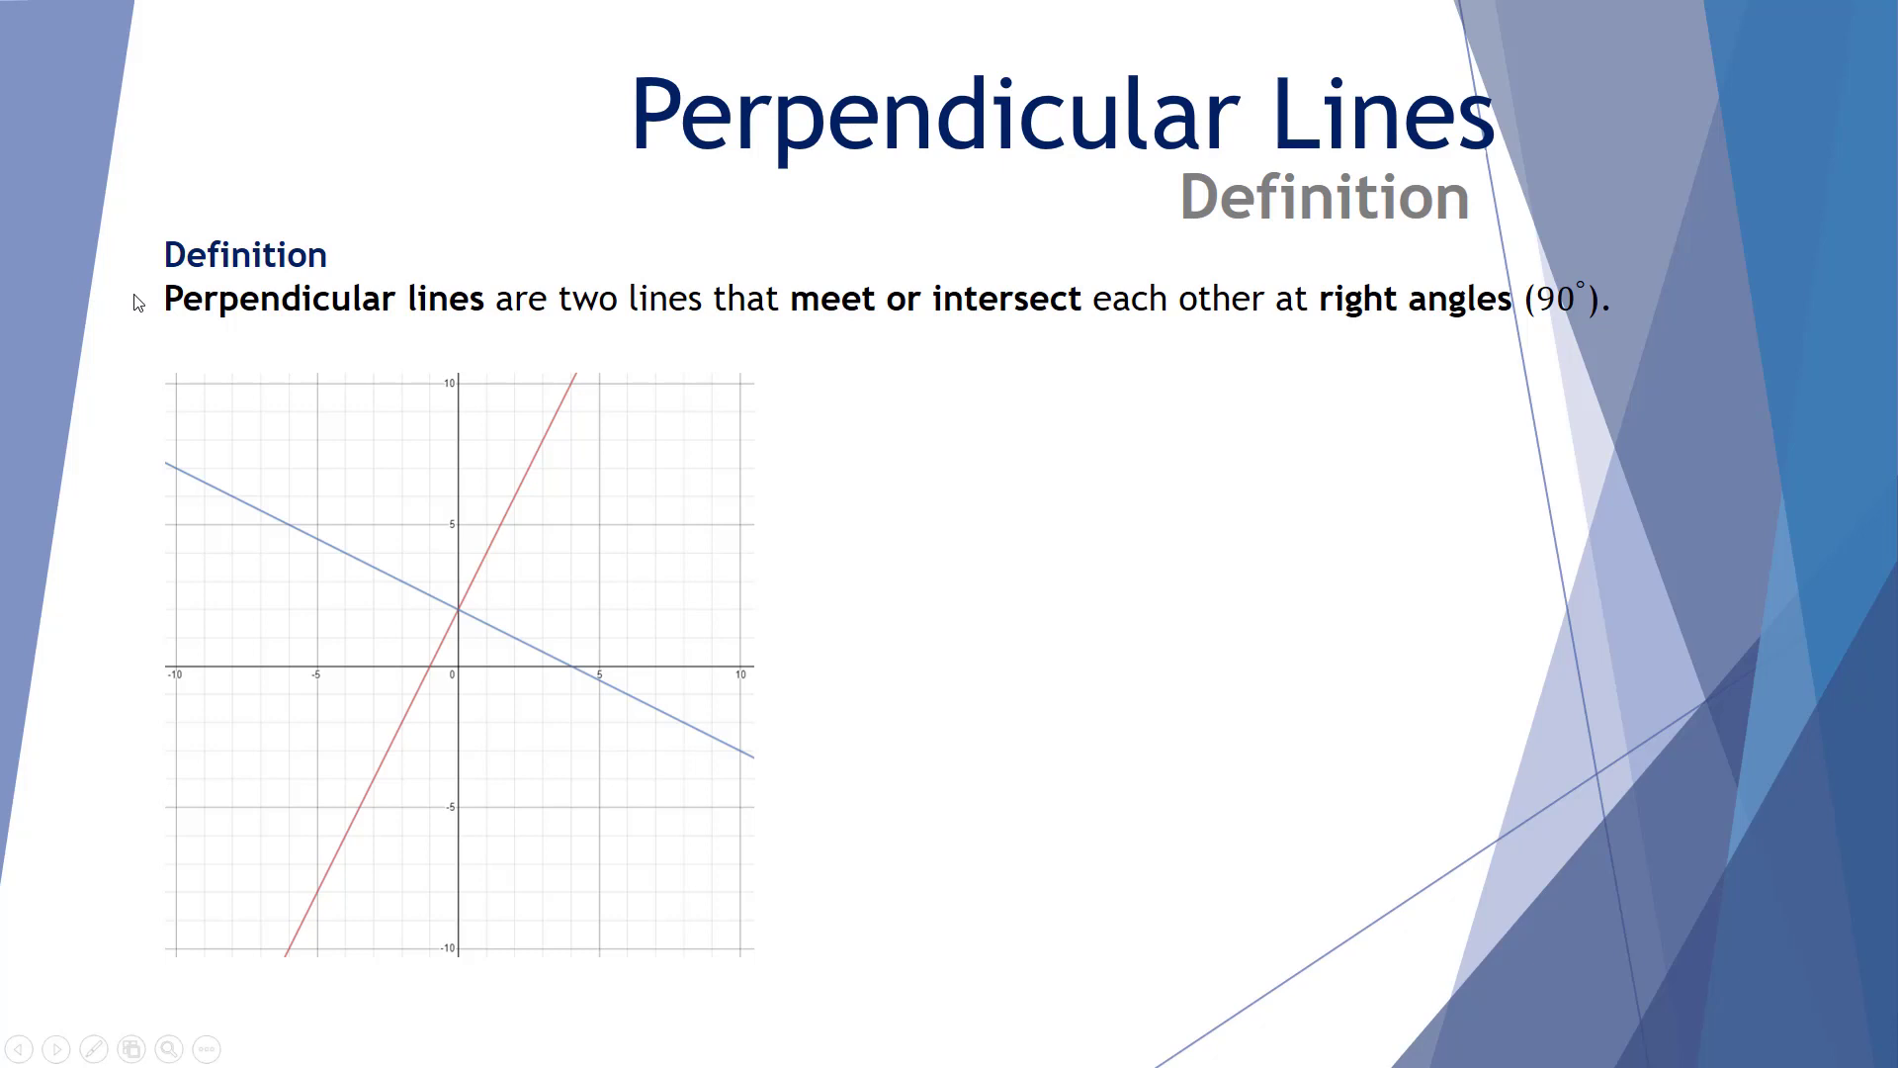
- Reveal the 90° angle mark on the Perpendicular Lines slide, then return to Desmos
{"action": "left_click", "coordinate": [957, 629]}
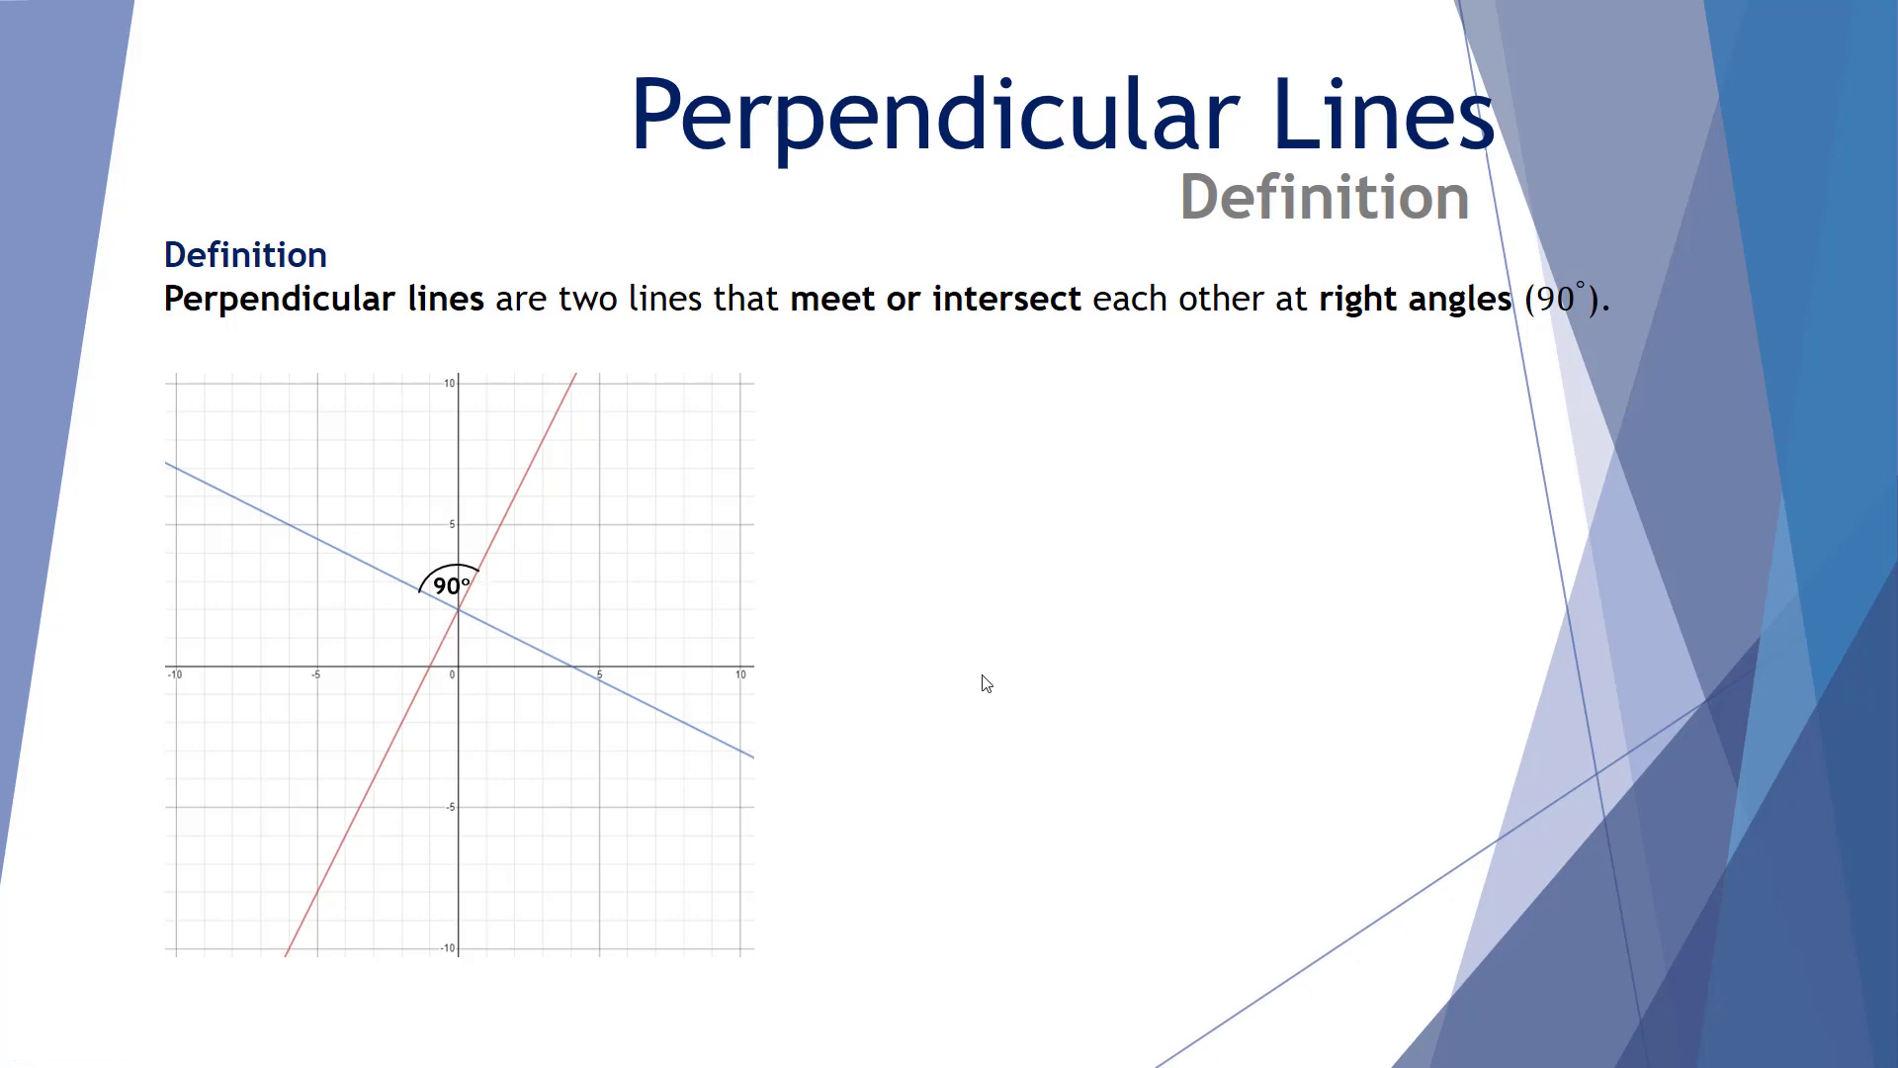
{"action": "key", "text": "alt+Tab"}
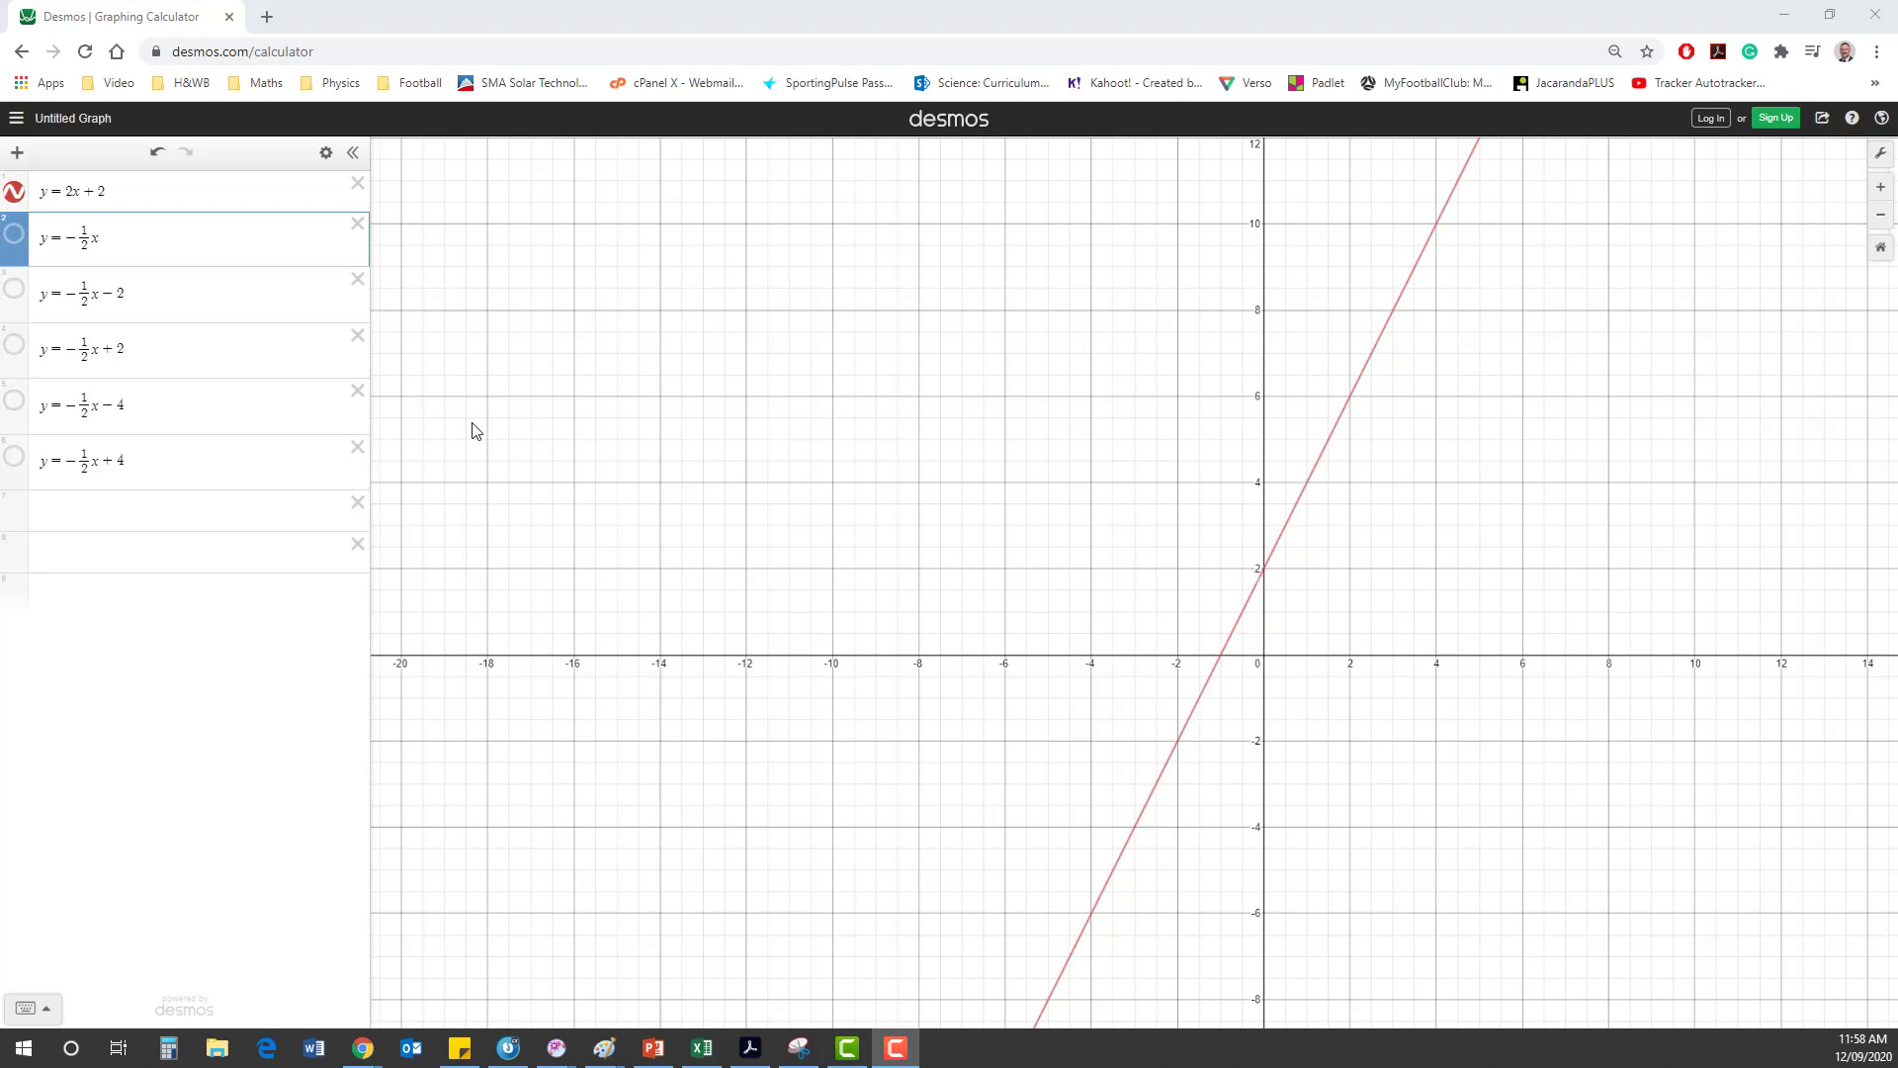
- Plot y=−½x, y=−½x−2 and y=−½x+2 against y=2x+2
{"action": "left_click", "coordinate": [12, 235]}
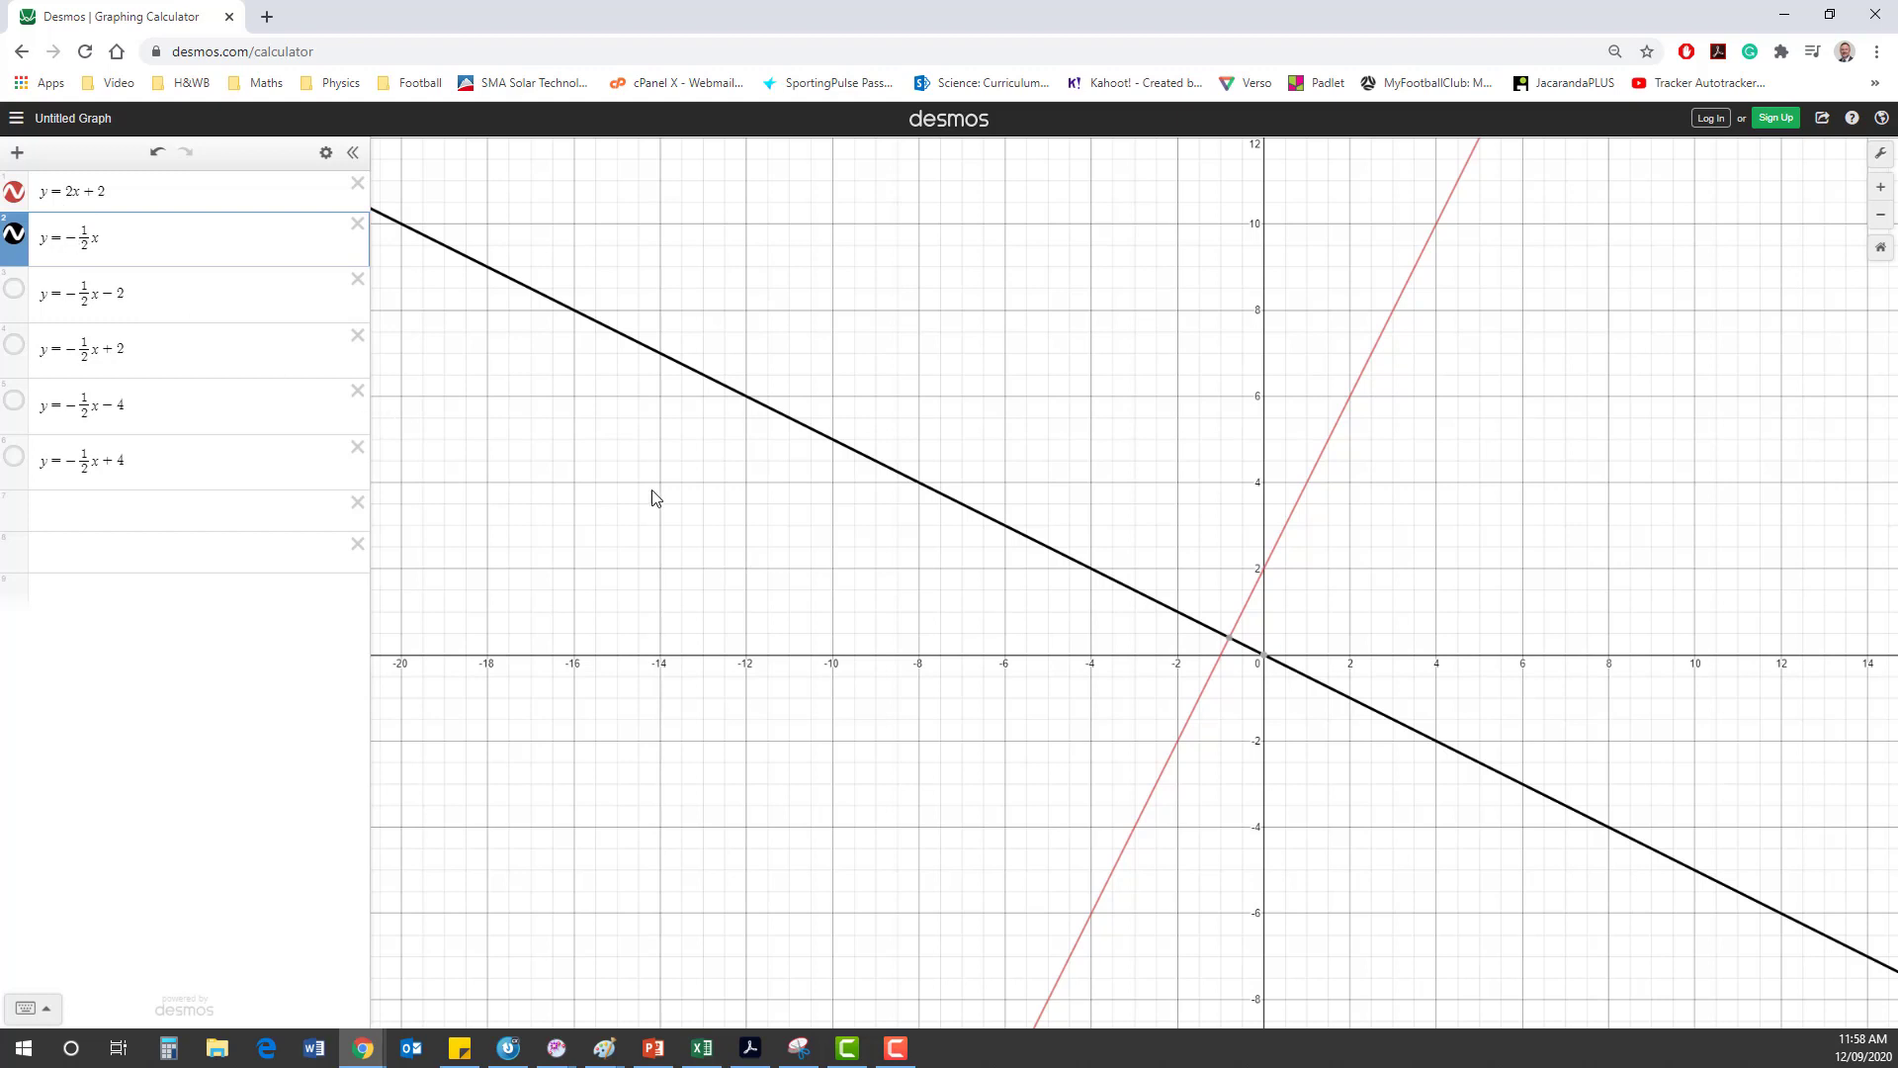
{"action": "left_click", "coordinate": [14, 289]}
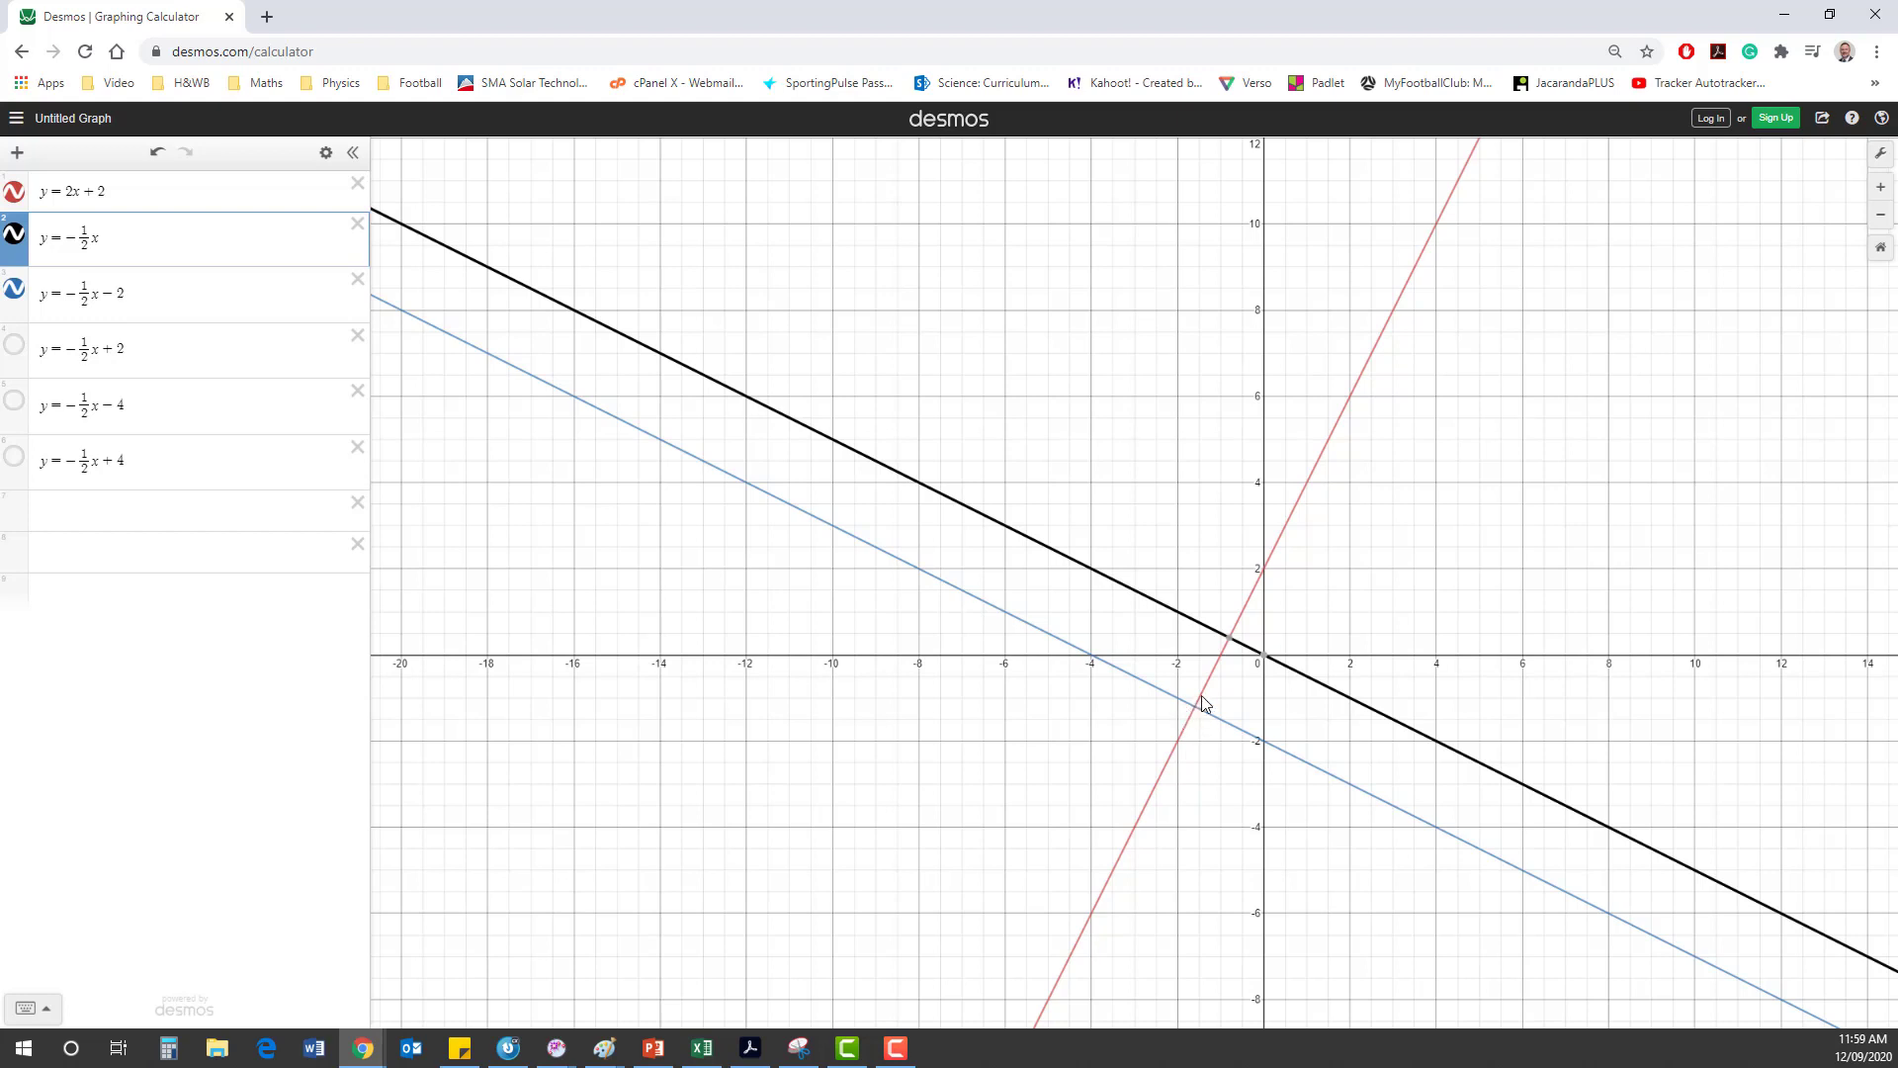
{"action": "left_click", "coordinate": [26, 352]}
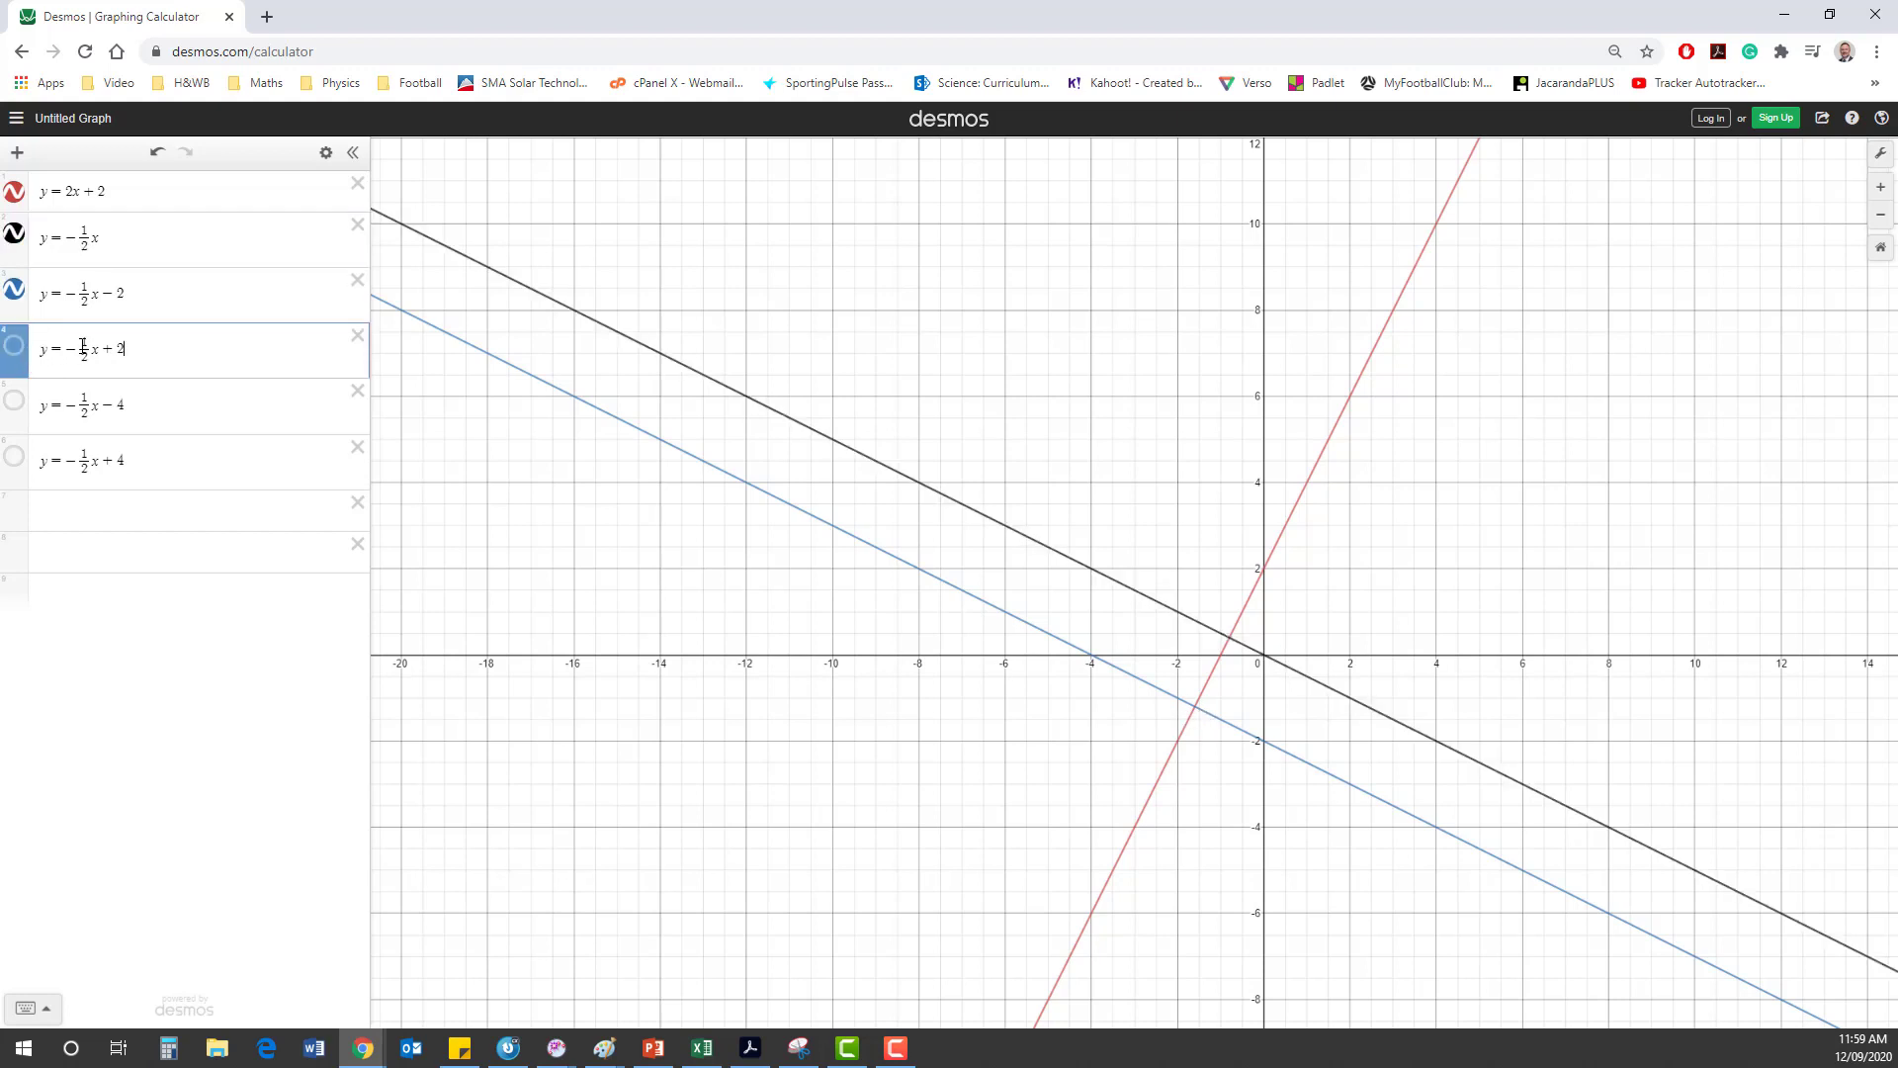
{"action": "left_click", "coordinate": [14, 345]}
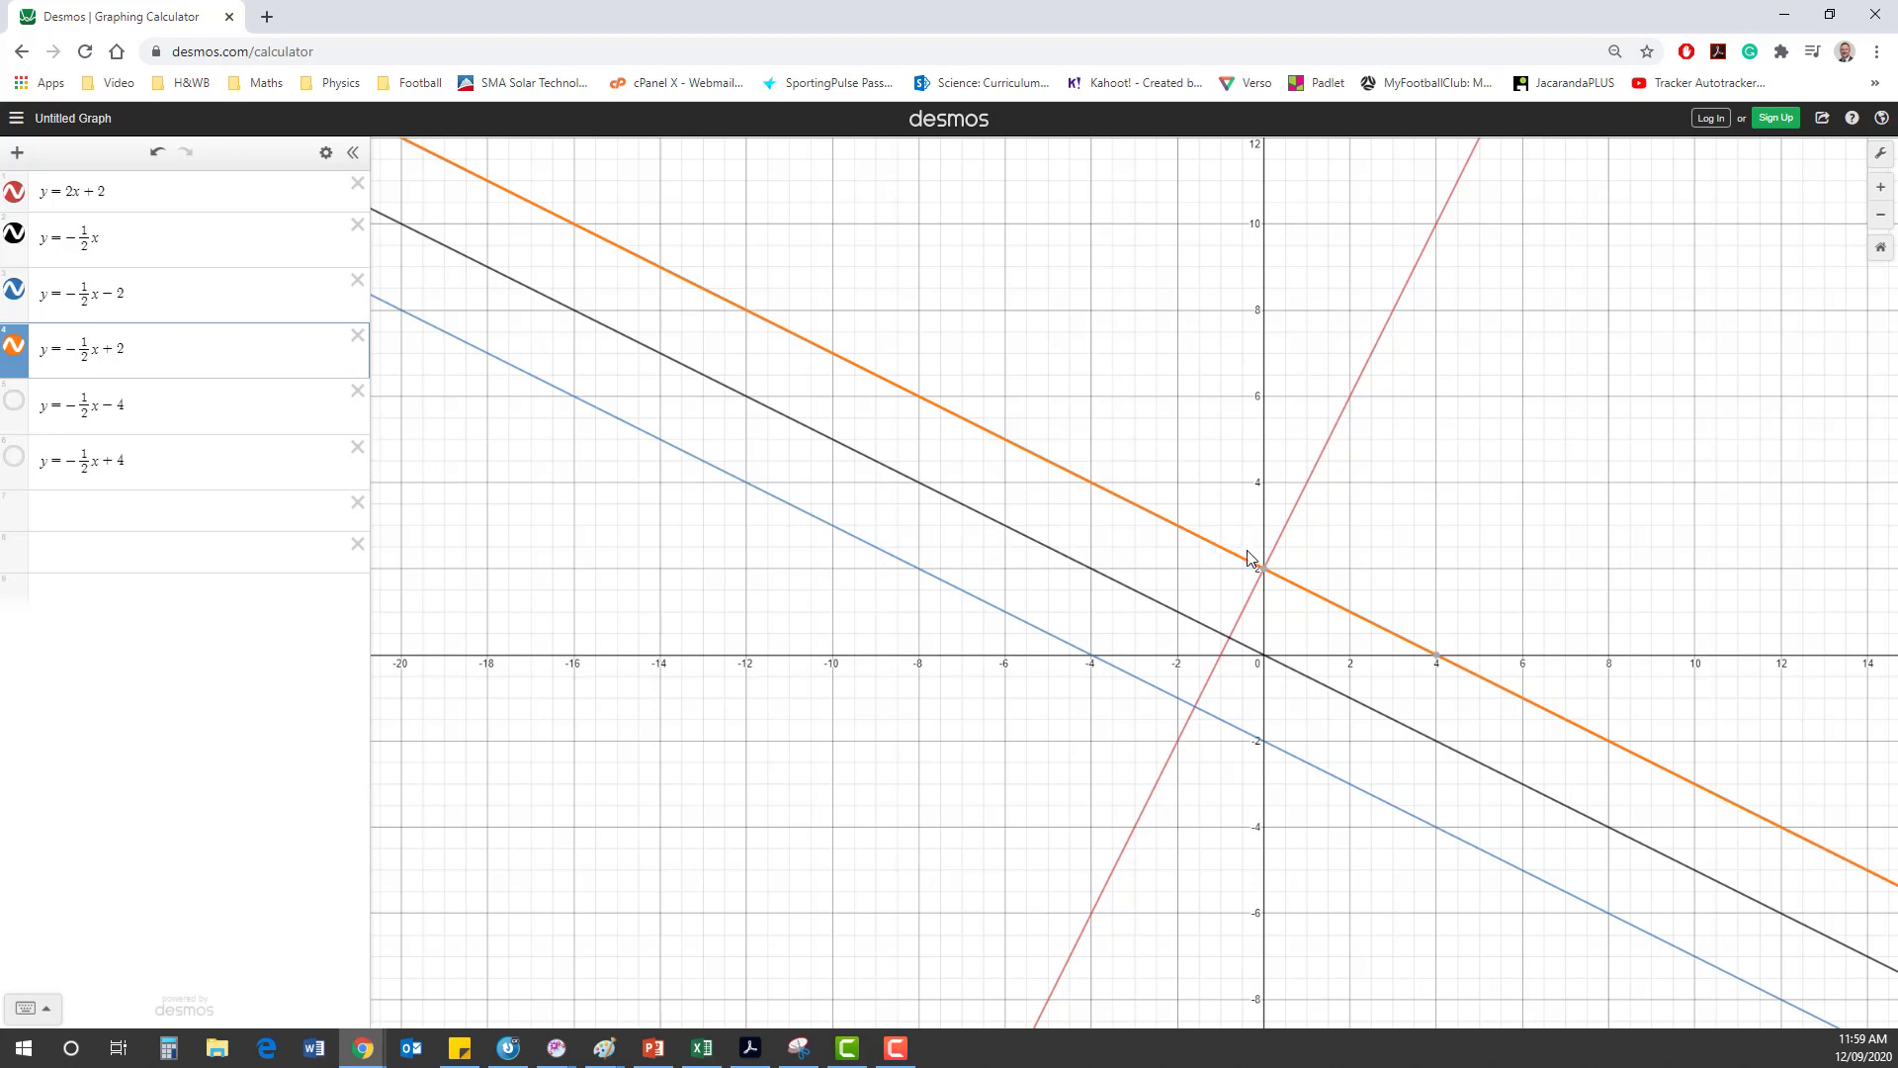
- Highlight the +2 intercept in y=−½x+2, then plot y=−½x−4 and y=−½x+4
{"action": "mouse_move", "coordinate": [1263, 578]}
{"action": "left_click_drag", "start_coordinate": [103, 349], "coordinate": [127, 350]}
{"action": "left_click", "coordinate": [13, 404]}
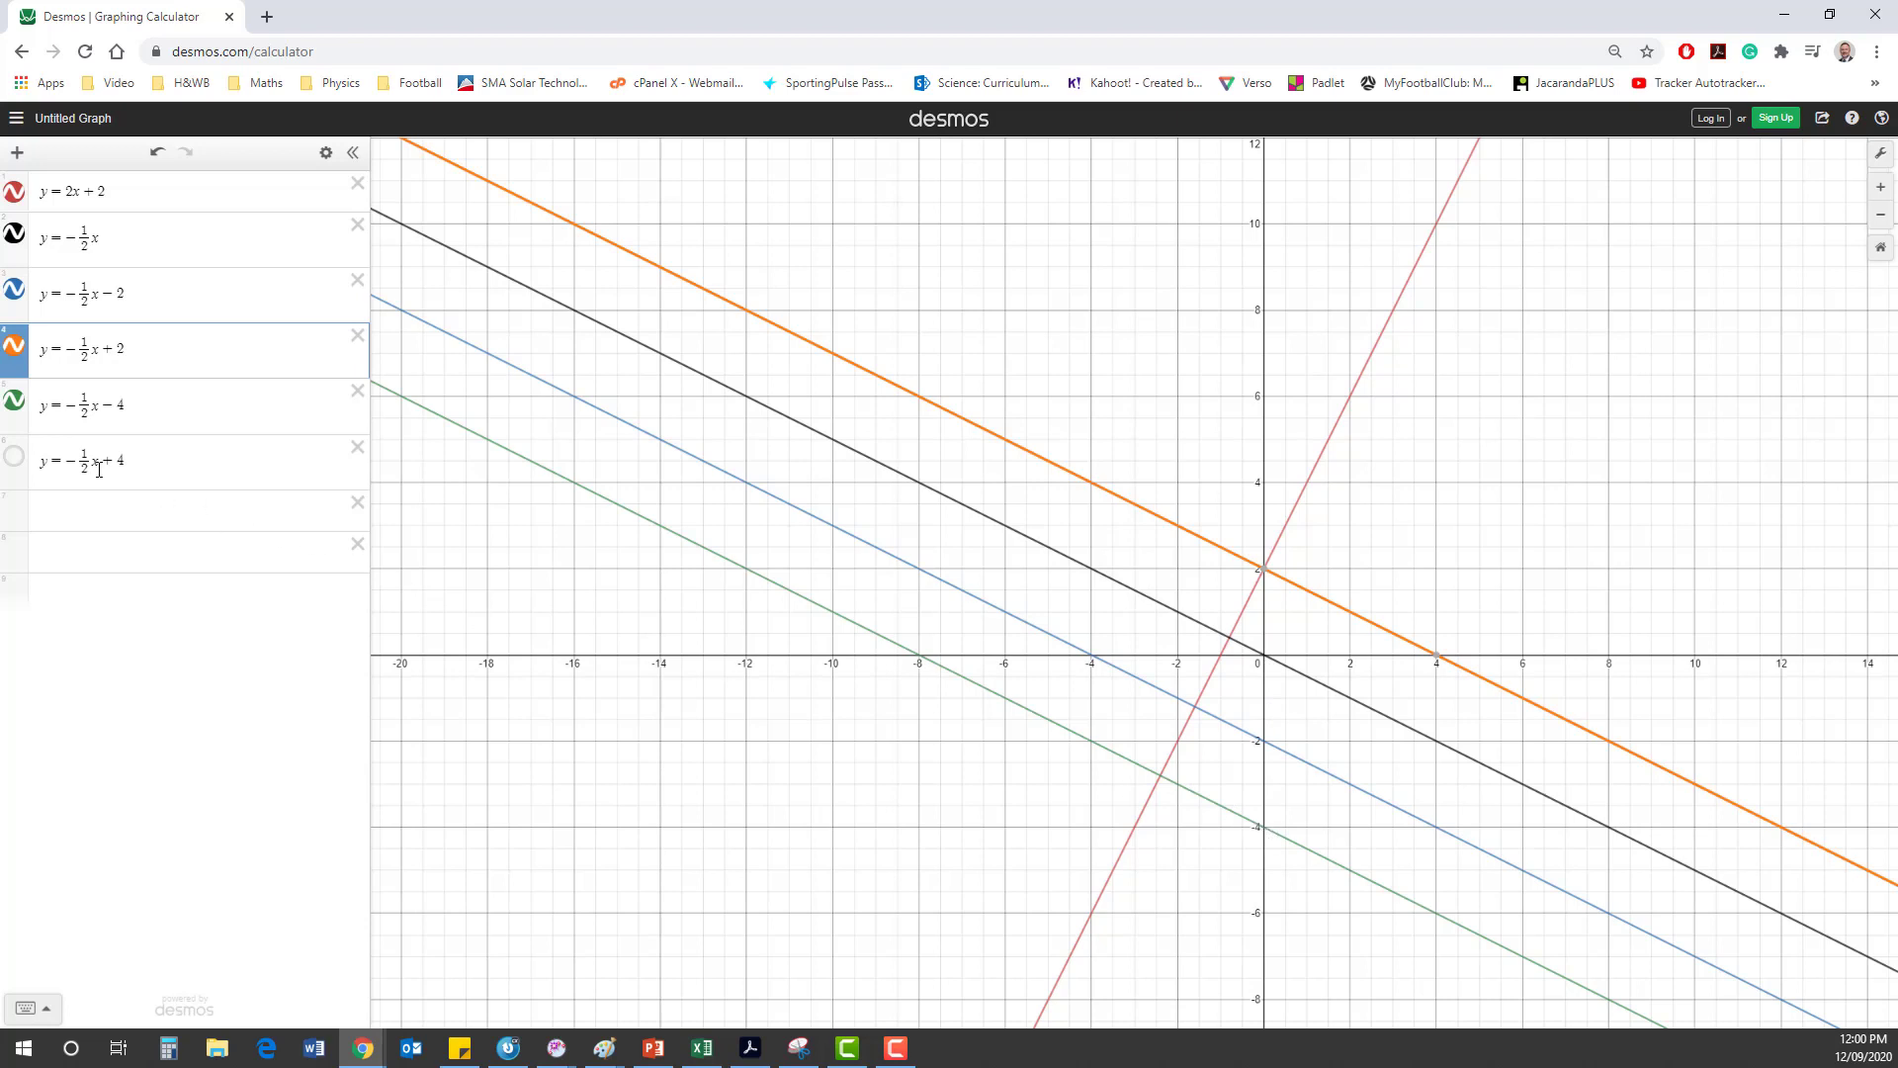
{"action": "left_click", "coordinate": [14, 458]}
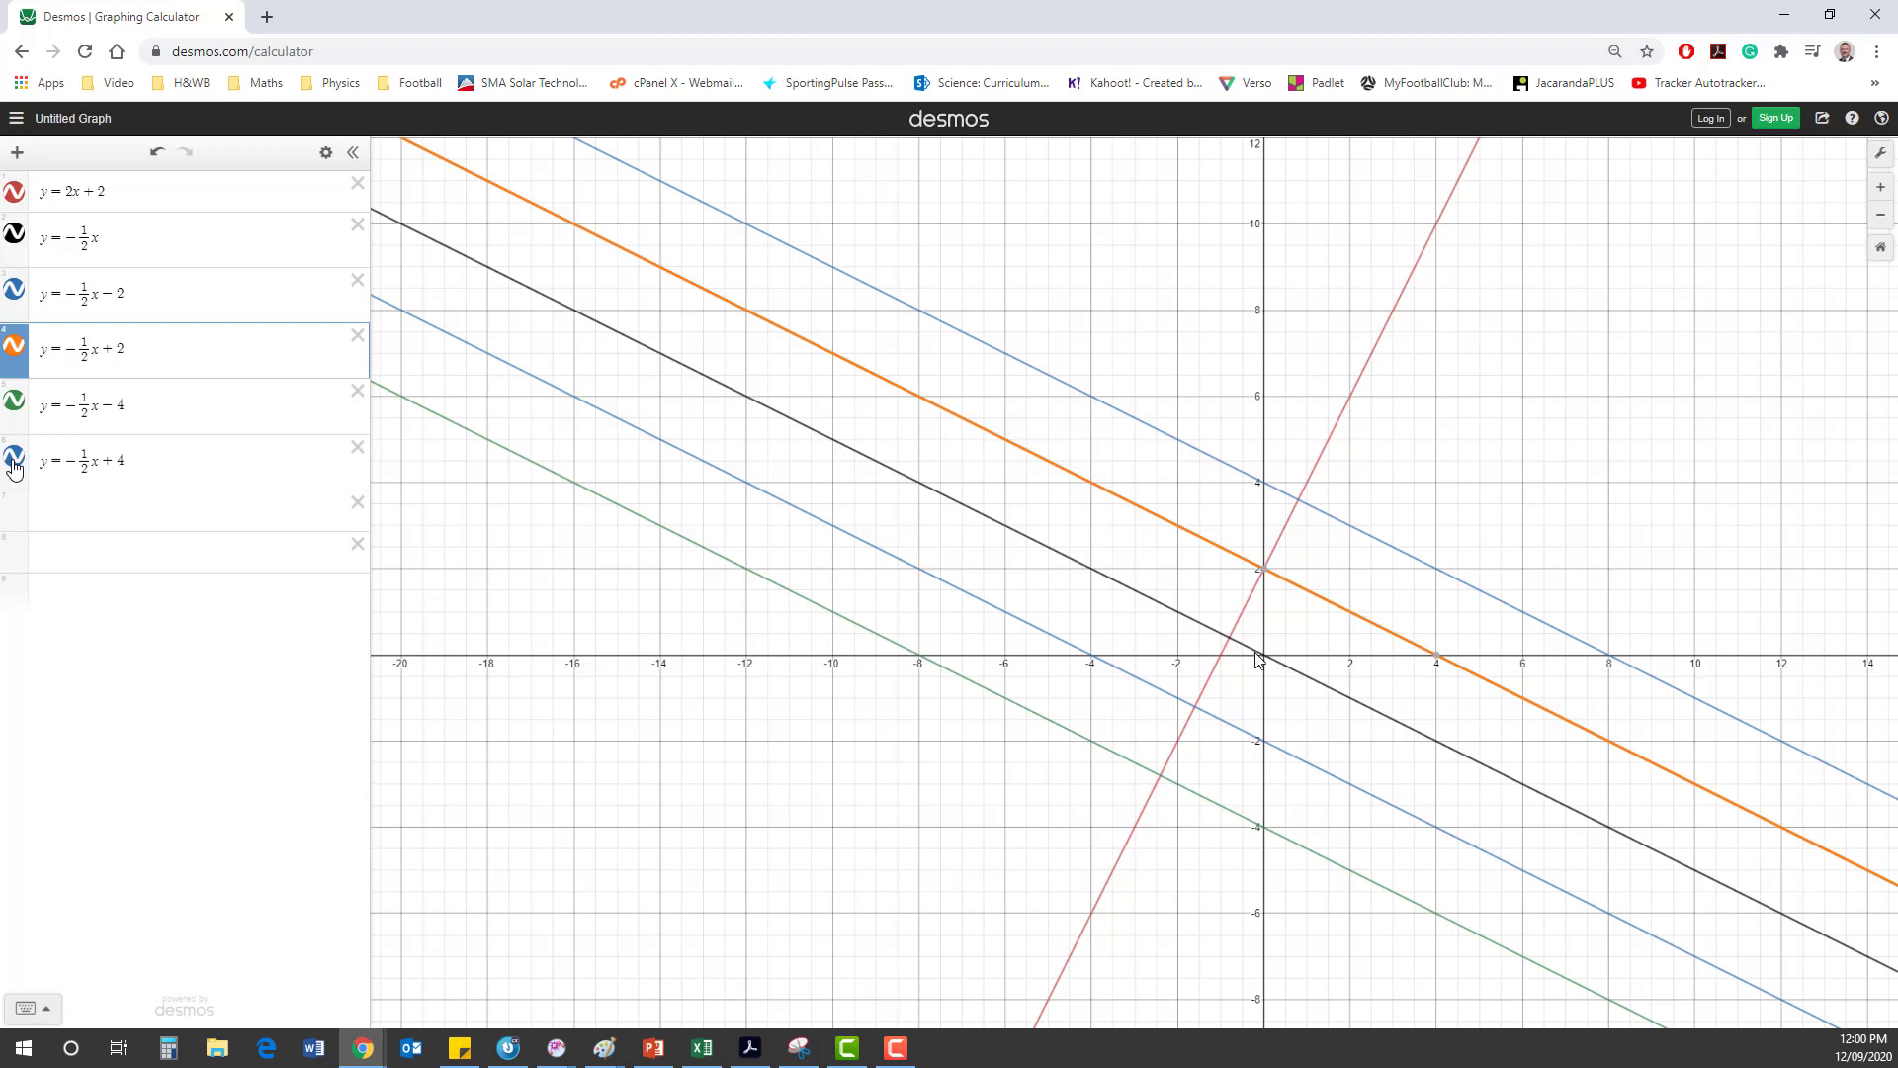